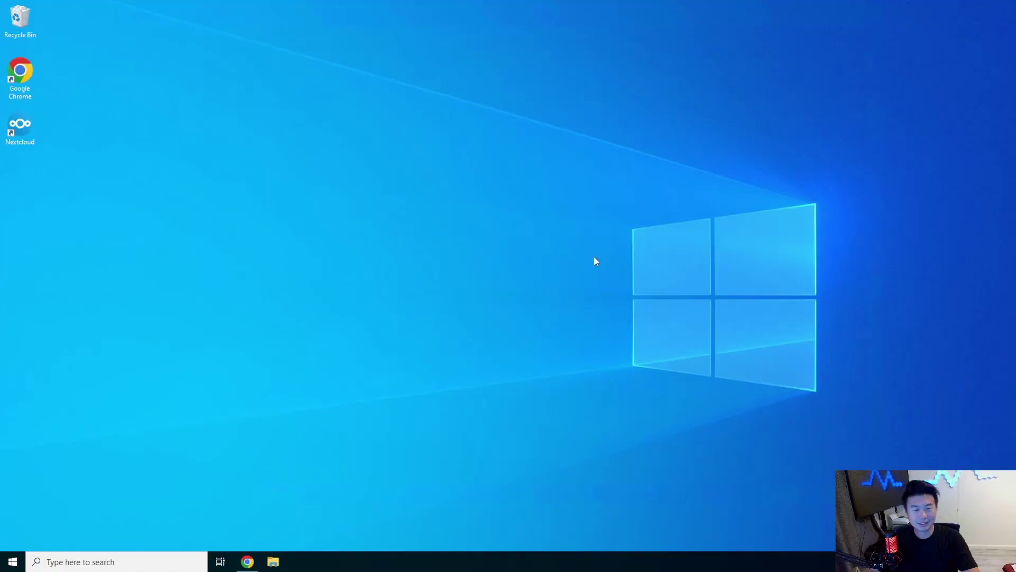
Launch Command Prompt from the Start search and enlarge its window.
{"action": "left_click", "coordinate": [13, 561]}
{"action": "type", "text": "cmd"}
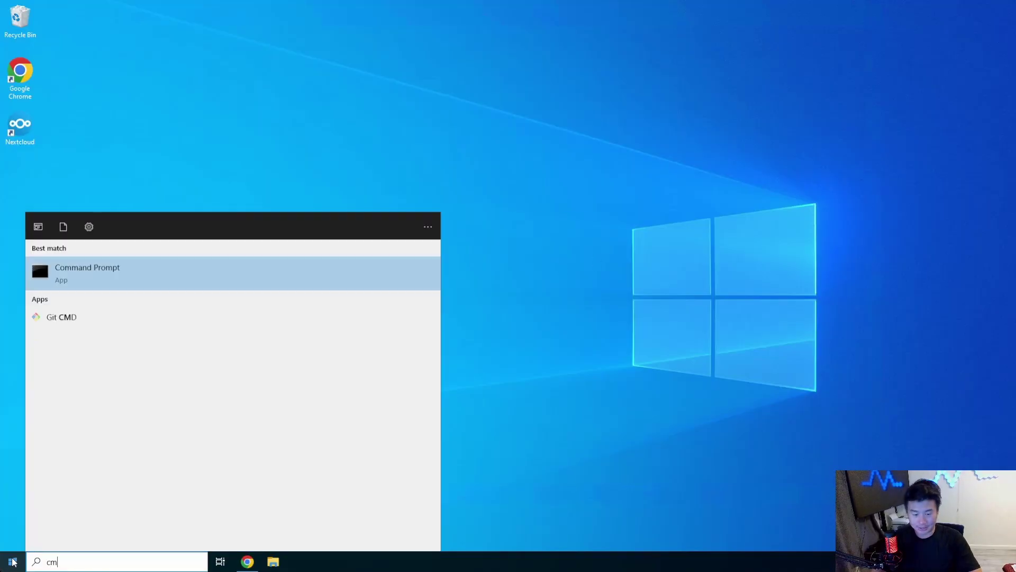
{"action": "key", "text": "Return"}
{"action": "left_click_drag", "start_coordinate": [463, 106], "coordinate": [493, 62]}
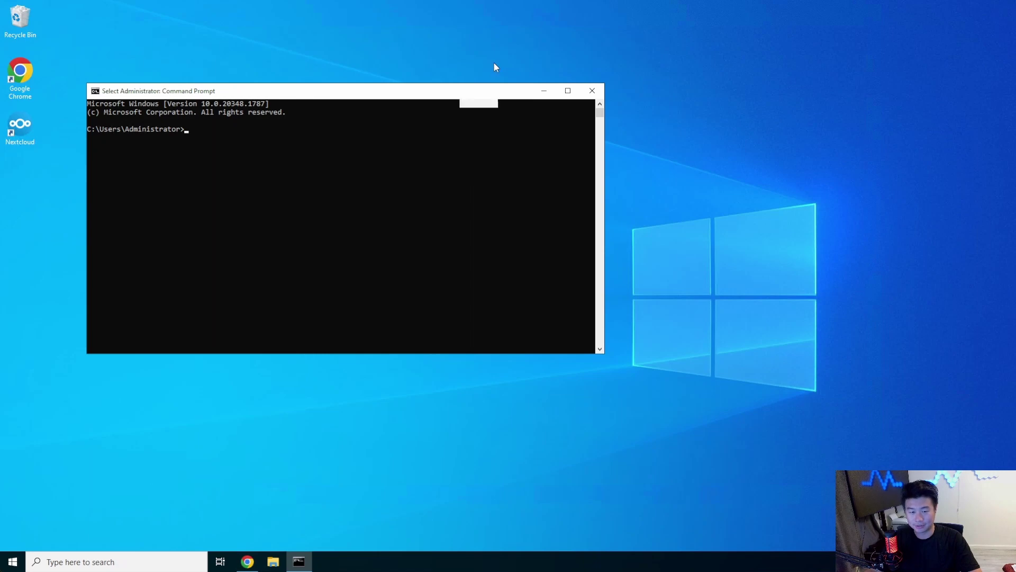
{"action": "left_click_drag", "start_coordinate": [461, 93], "coordinate": [494, 56]}
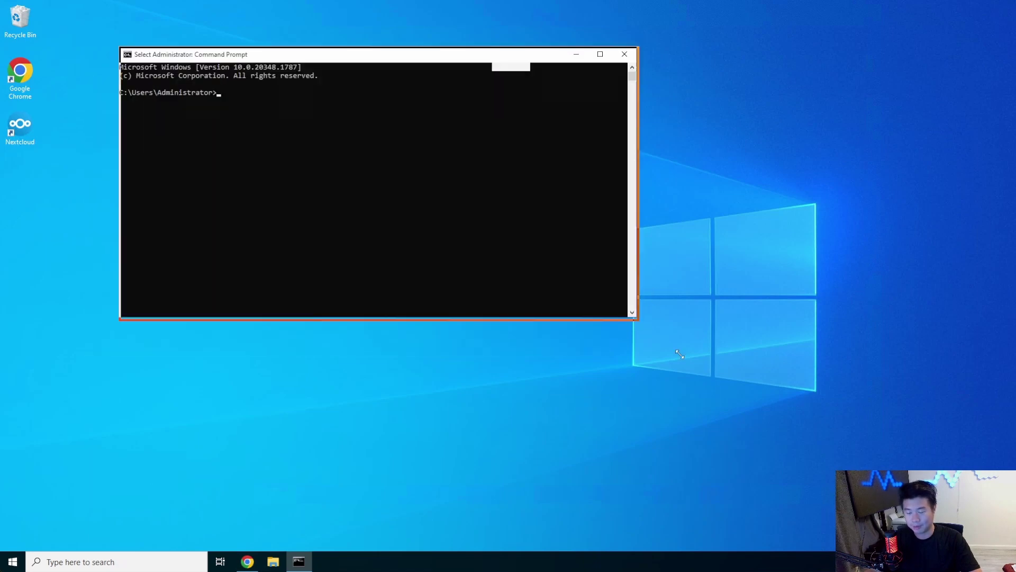
{"action": "left_click_drag", "start_coordinate": [637, 317], "coordinate": [808, 470]}
SSH into the Ubuntu 20.04.6 server at 172.16.1.42 and log in.
{"action": "type", "text": "s"}
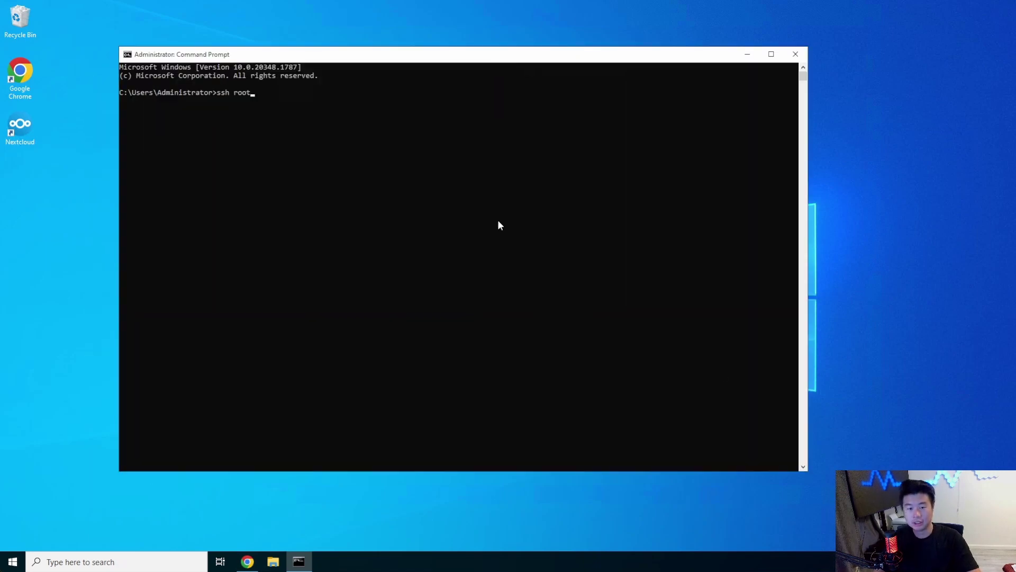
{"action": "type", "text": "sh dragon@172.16.1.42"}
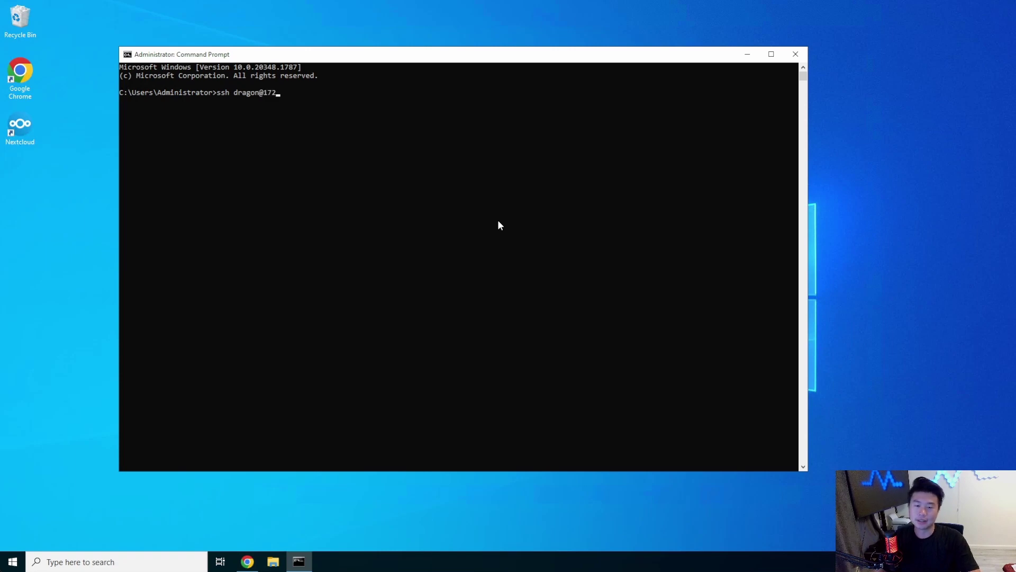
{"action": "key", "text": "Return"}
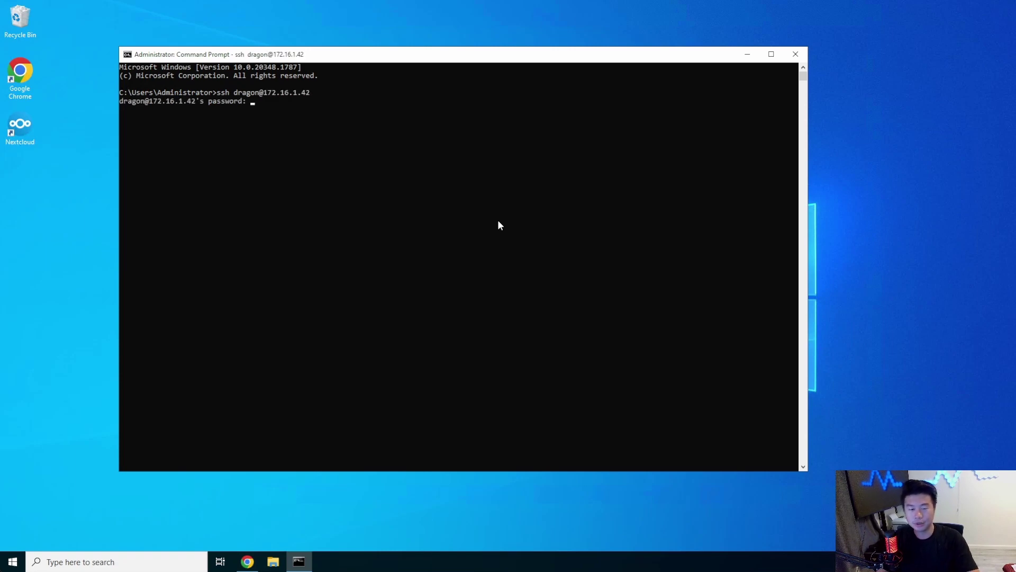
{"action": "key", "text": "Return"}
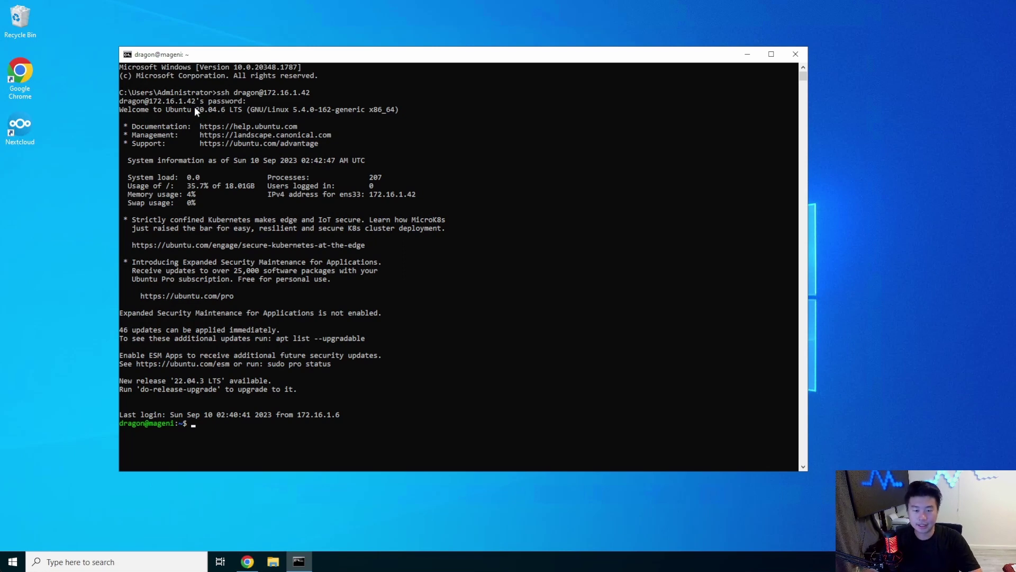
{"action": "left_click_drag", "start_coordinate": [193, 109], "coordinate": [246, 109]}
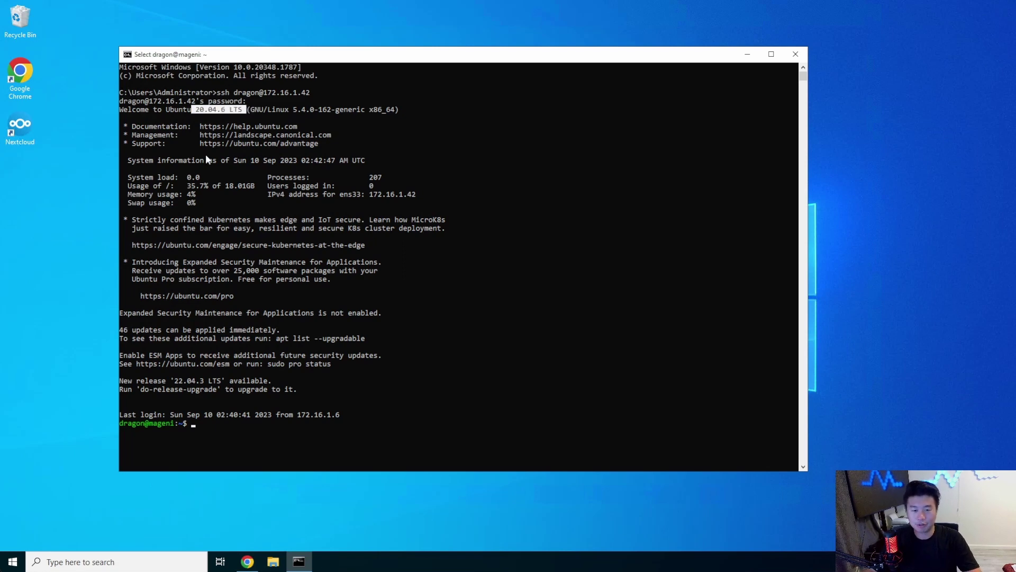
{"action": "left_click", "coordinate": [469, 158]}
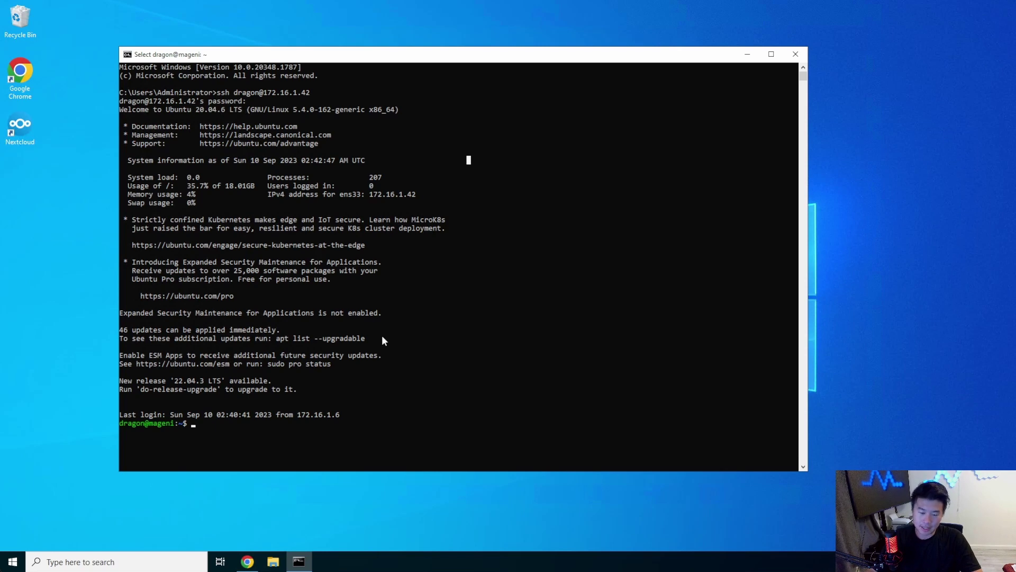
{"action": "key", "text": "Escape"}
Become root with sudo -i and clear the terminal screen.
{"action": "type", "text": "sudo -i"}
{"action": "key", "text": "Return"}
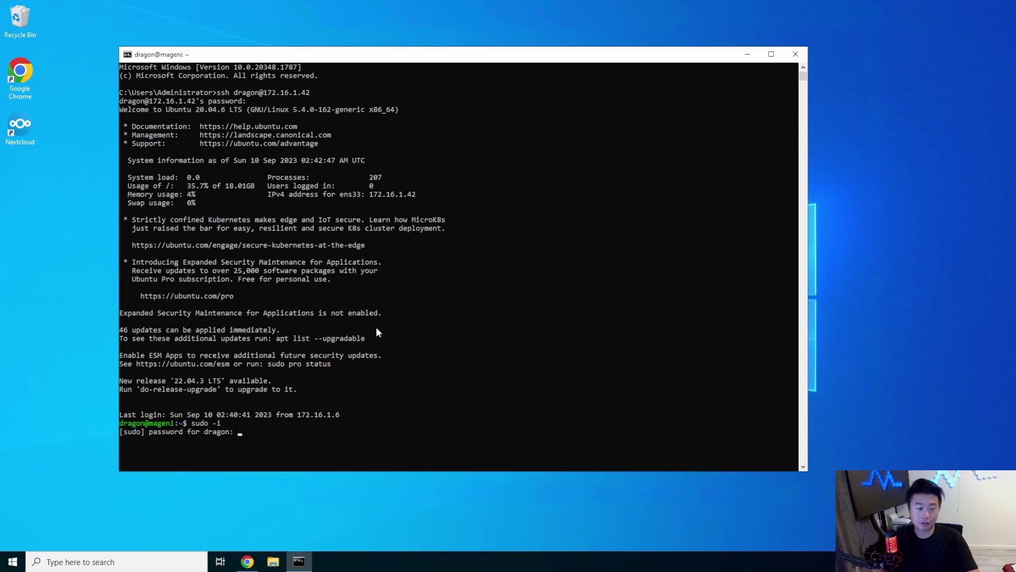
{"action": "key", "text": "Return"}
{"action": "key", "text": "ctrl+l"}
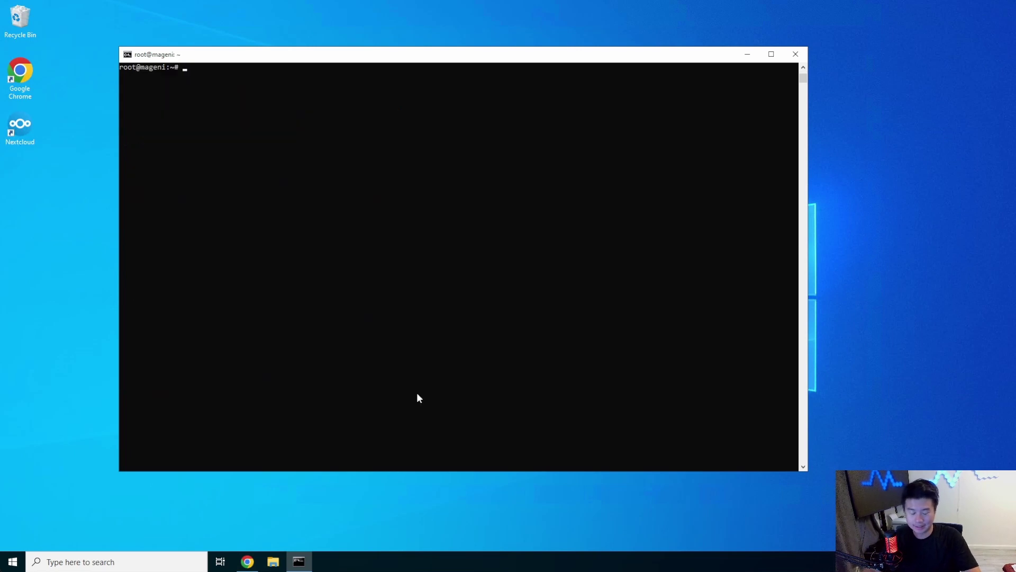
Google 'mageni install' in a new Chrome tab and open the Mageni Official Documentation.
{"action": "left_click", "coordinate": [247, 562]}
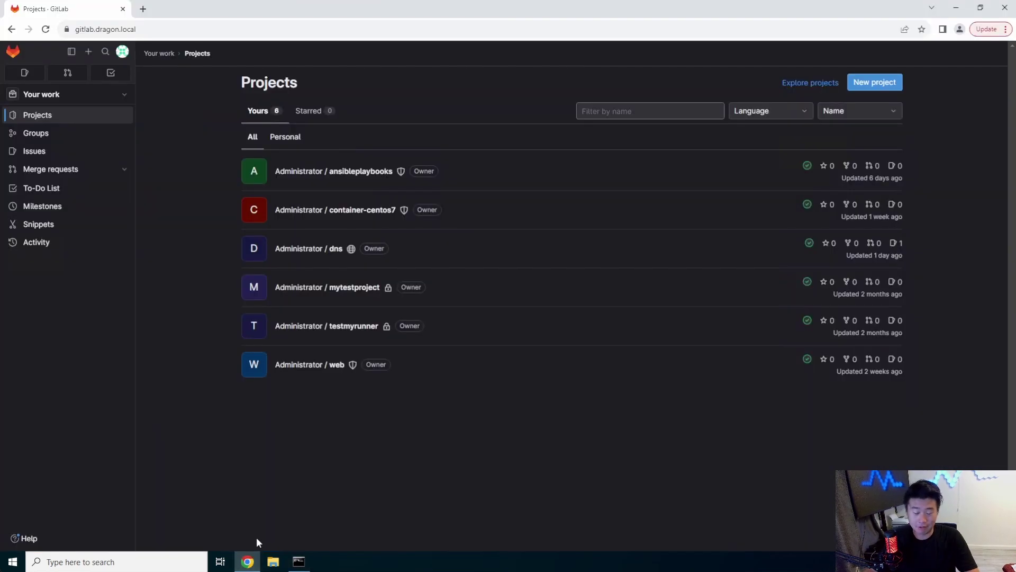
{"action": "left_click", "coordinate": [143, 9]}
{"action": "type", "text": "mageni"}
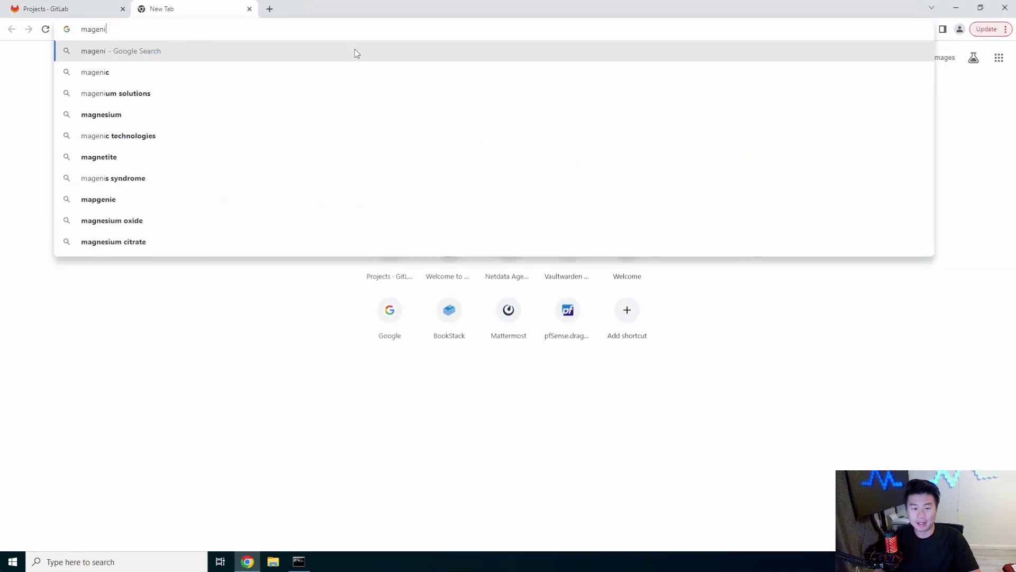
{"action": "type", "text": " install"}
{"action": "key", "text": "Return"}
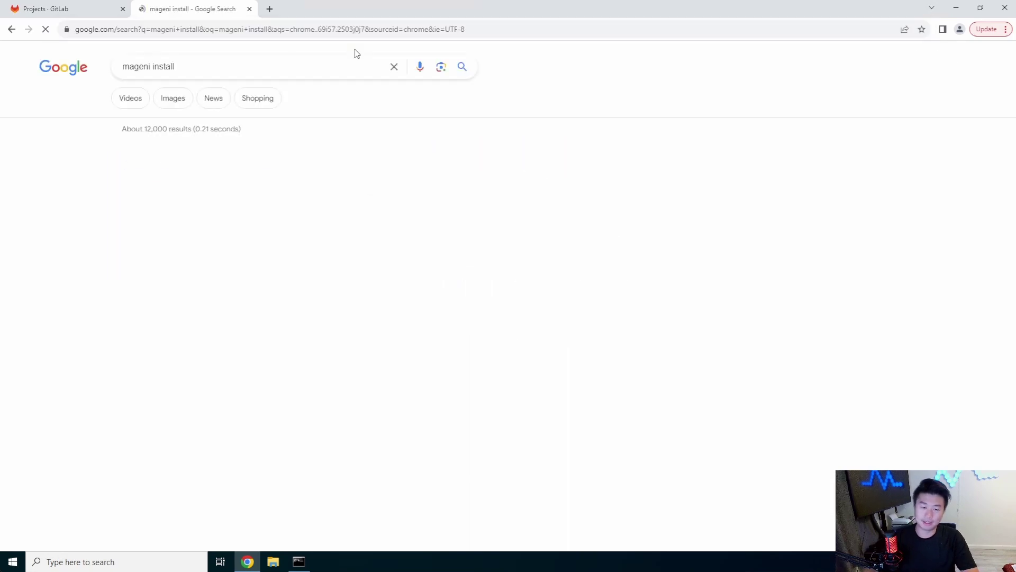
{"action": "left_click", "coordinate": [236, 174]}
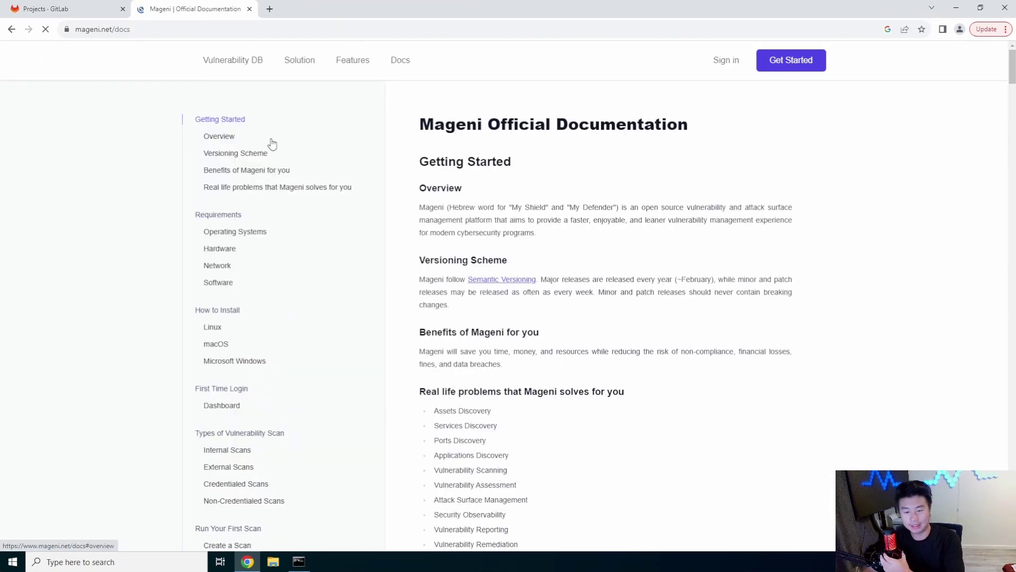
Find the supported Linux versions and highlight the Ubuntu 20.04 and 18.04 LTS lines.
{"action": "scroll", "coordinate": [565, 302], "scroll_direction": "down", "scroll_amount": 10}
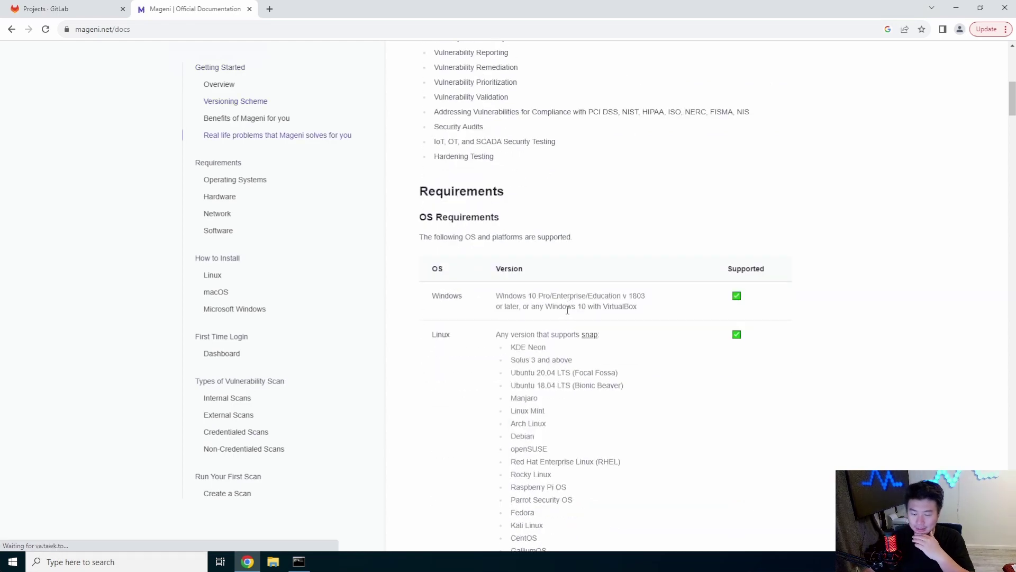
{"action": "scroll", "coordinate": [580, 336], "scroll_direction": "down", "scroll_amount": 1}
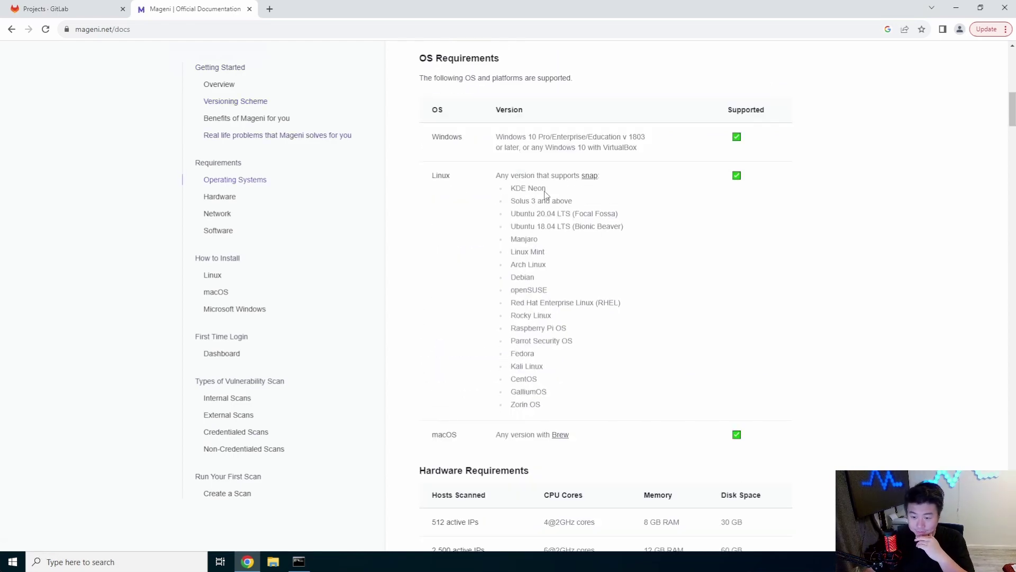
{"action": "left_click_drag", "start_coordinate": [616, 213], "coordinate": [471, 229]}
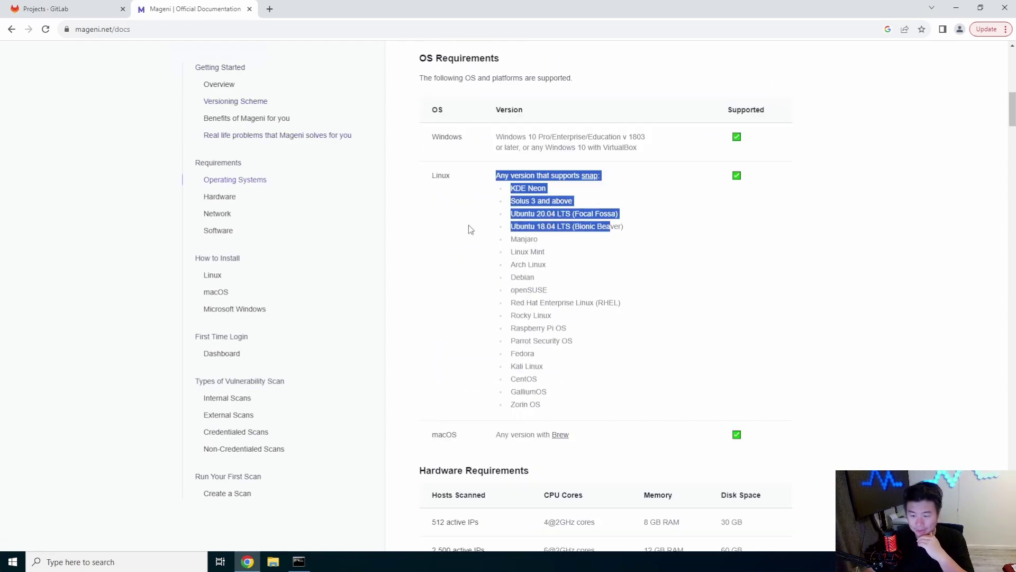
{"action": "left_click", "coordinate": [634, 214]}
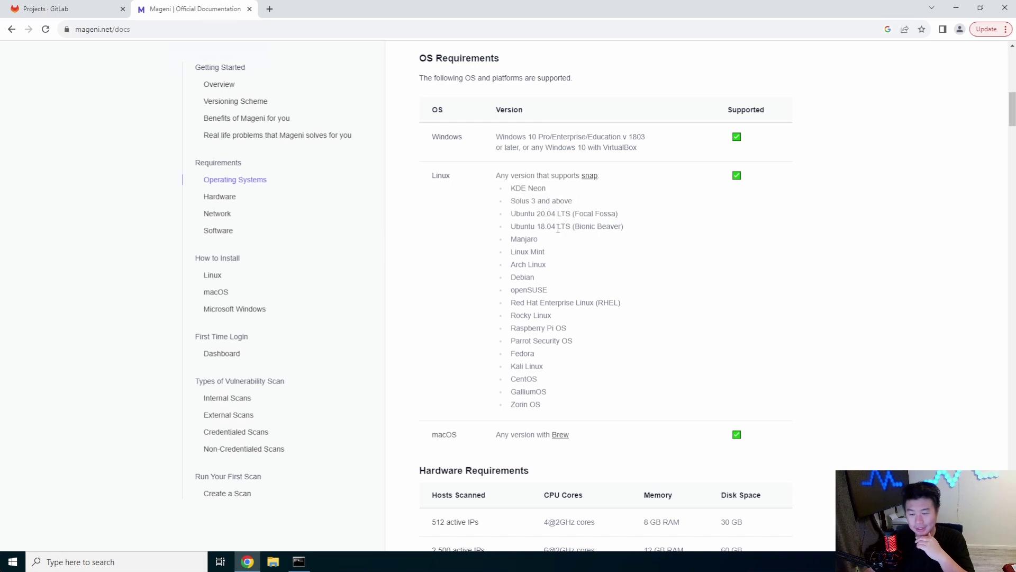
{"action": "left_click_drag", "start_coordinate": [606, 226], "coordinate": [520, 214]}
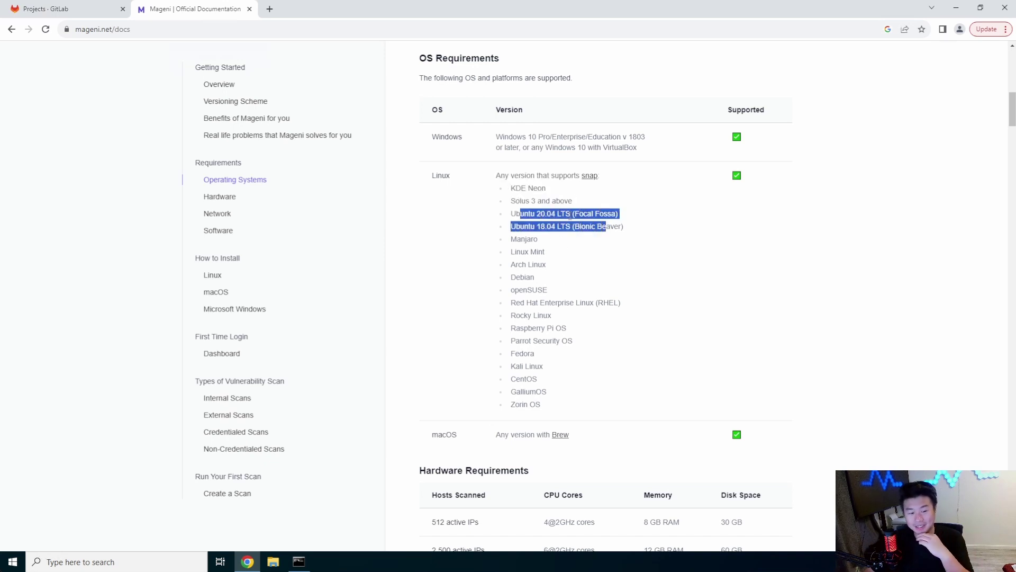
{"action": "left_click", "coordinate": [638, 224]}
{"action": "left_click_drag", "start_coordinate": [626, 227], "coordinate": [510, 227]}
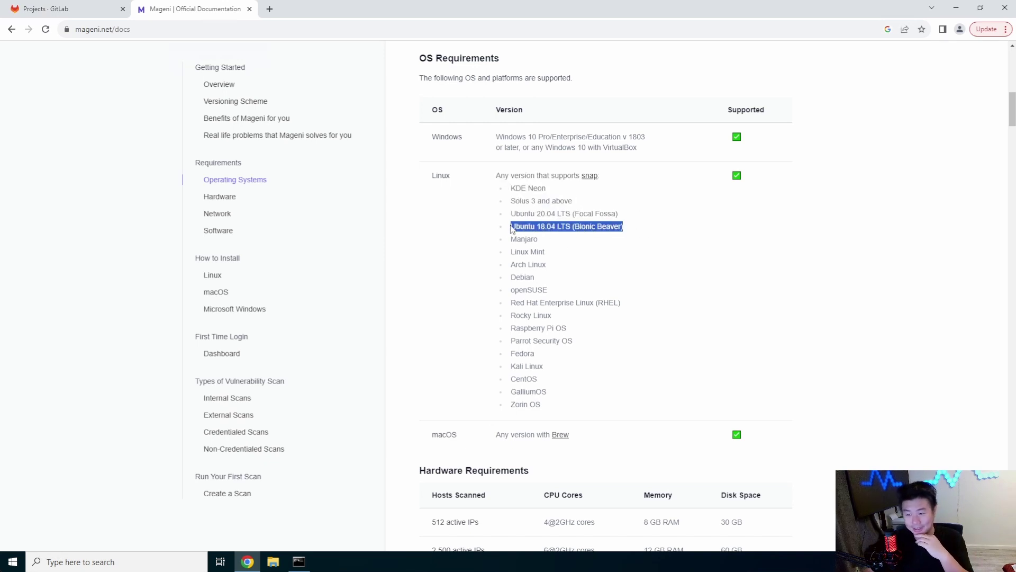
{"action": "left_click", "coordinate": [670, 225]}
{"action": "left_click_drag", "start_coordinate": [670, 225], "coordinate": [464, 231]}
{"action": "left_click_drag", "start_coordinate": [635, 218], "coordinate": [499, 218]}
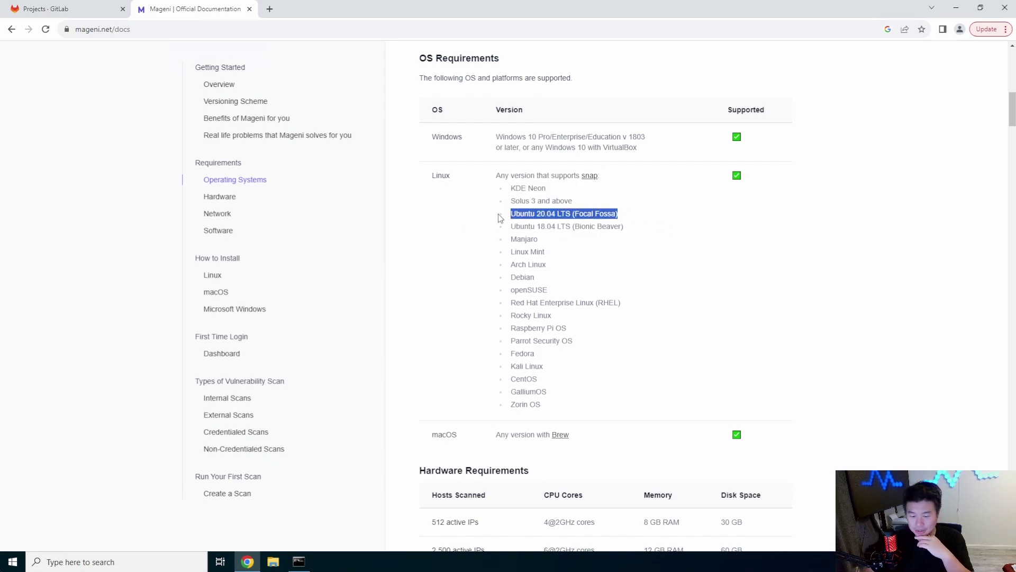
Find the hardware requirements and highlight the 512 active IPs row.
{"action": "scroll", "coordinate": [497, 252], "scroll_direction": "down", "scroll_amount": 7}
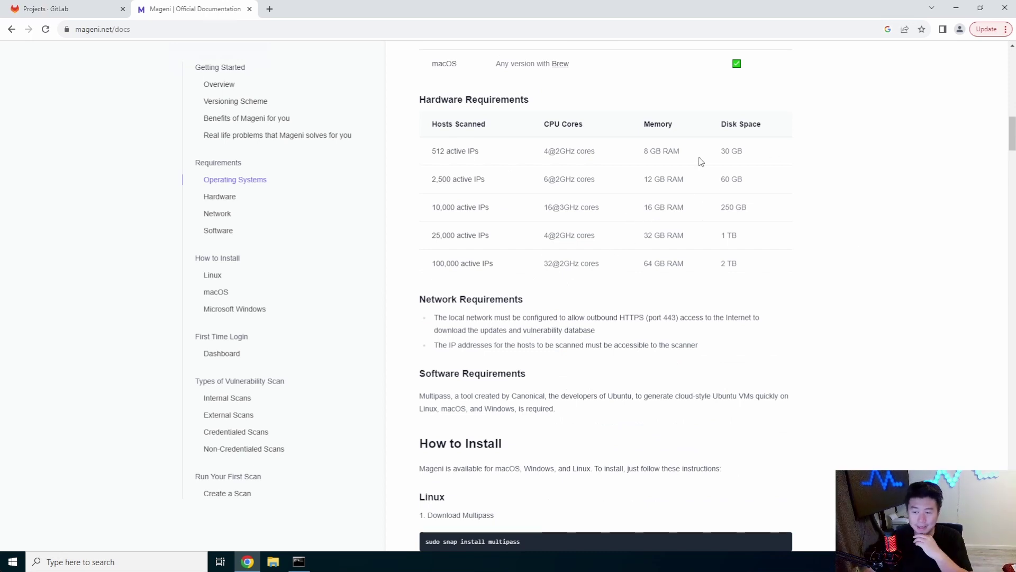
{"action": "left_click_drag", "start_coordinate": [702, 162], "coordinate": [431, 121]}
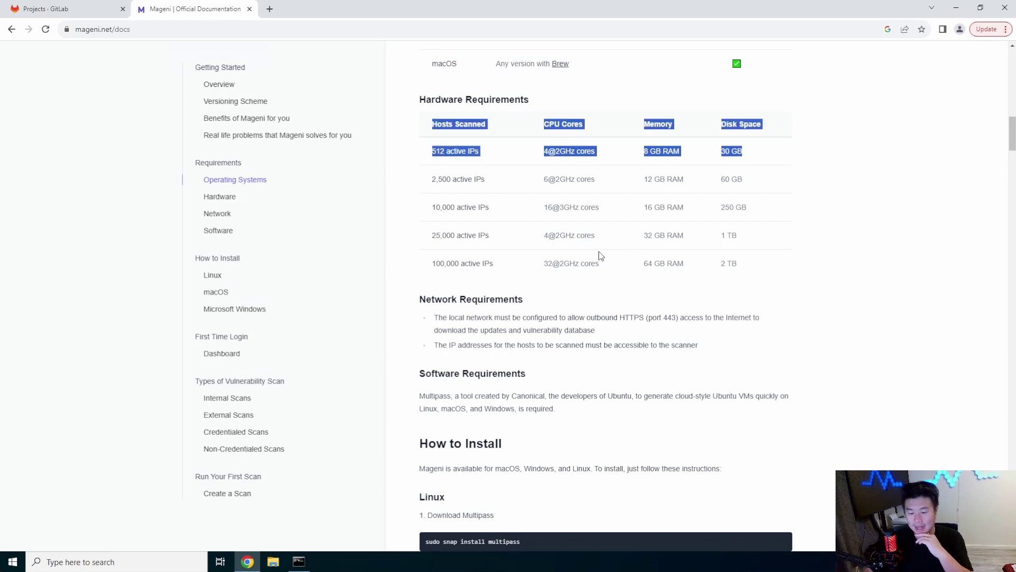
{"action": "scroll", "coordinate": [593, 244], "scroll_direction": "down", "scroll_amount": 4}
Copy the curl install command from the Linux section of the docs.
{"action": "scroll", "coordinate": [591, 238], "scroll_direction": "up", "scroll_amount": 4}
{"action": "scroll", "coordinate": [591, 297], "scroll_direction": "down", "scroll_amount": 4}
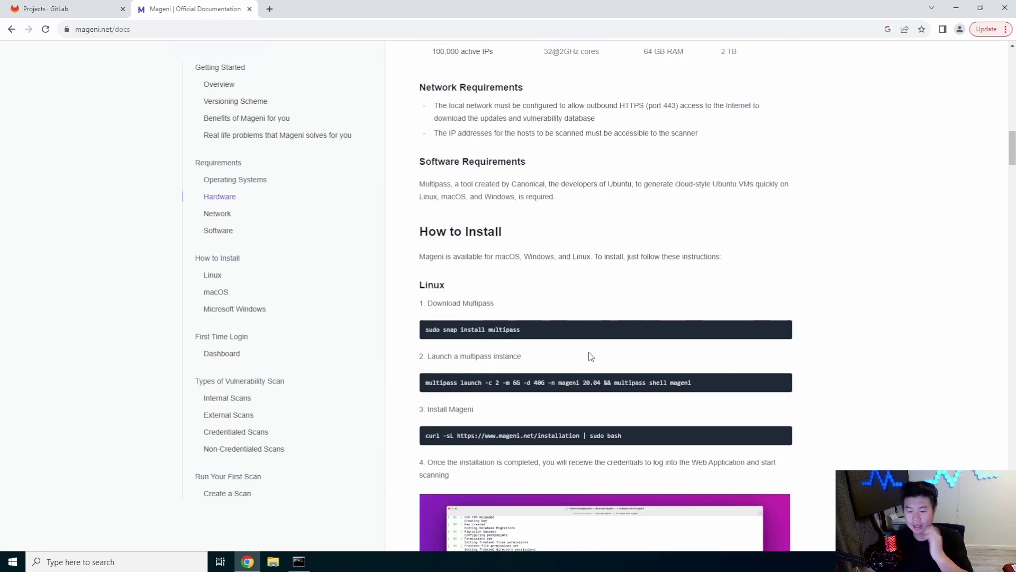
{"action": "scroll", "coordinate": [590, 356], "scroll_direction": "down", "scroll_amount": 2}
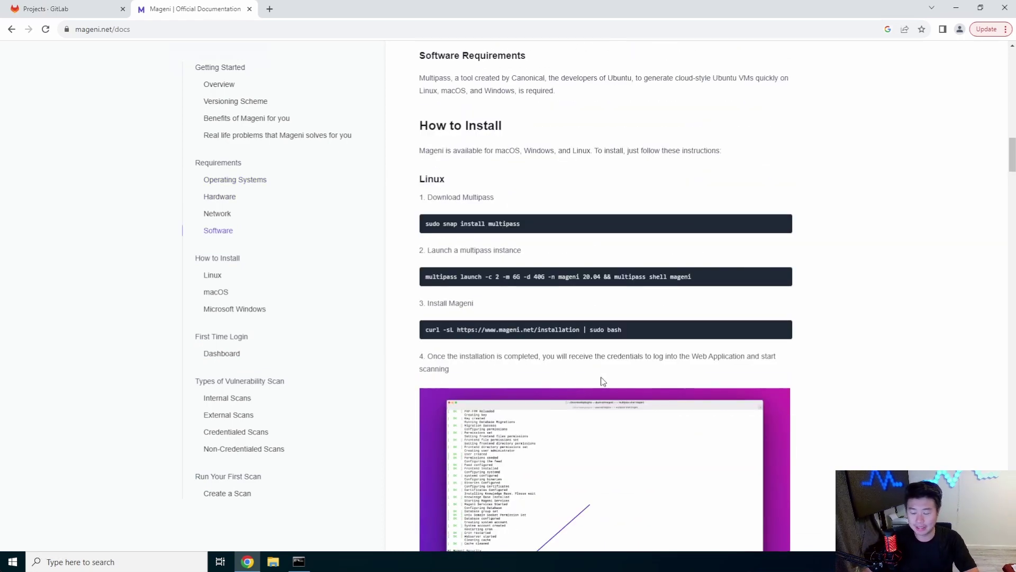
{"action": "left_click_drag", "start_coordinate": [643, 329], "coordinate": [424, 328]}
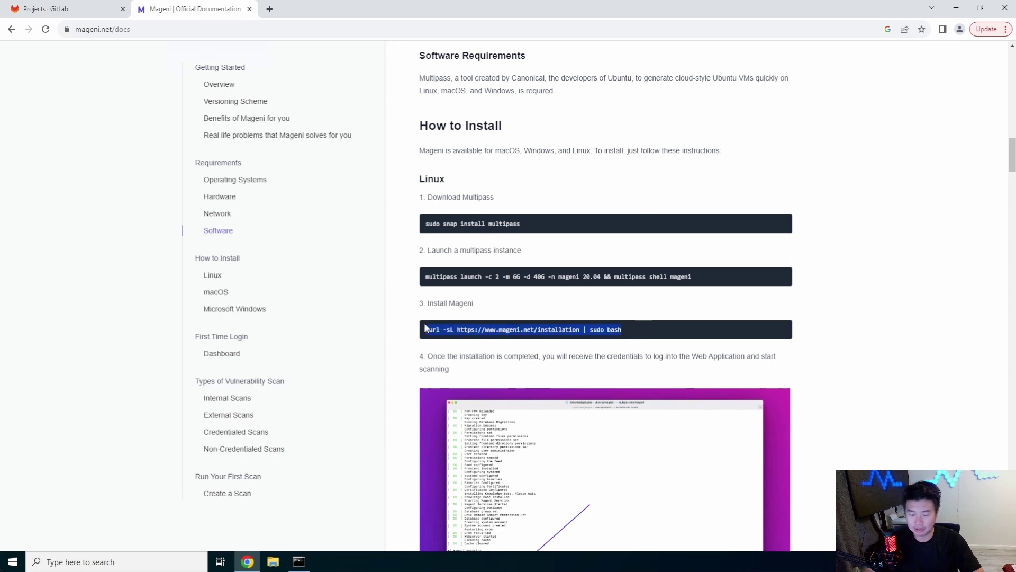
{"action": "right_click", "coordinate": [438, 328]}
{"action": "left_click", "coordinate": [454, 342]}
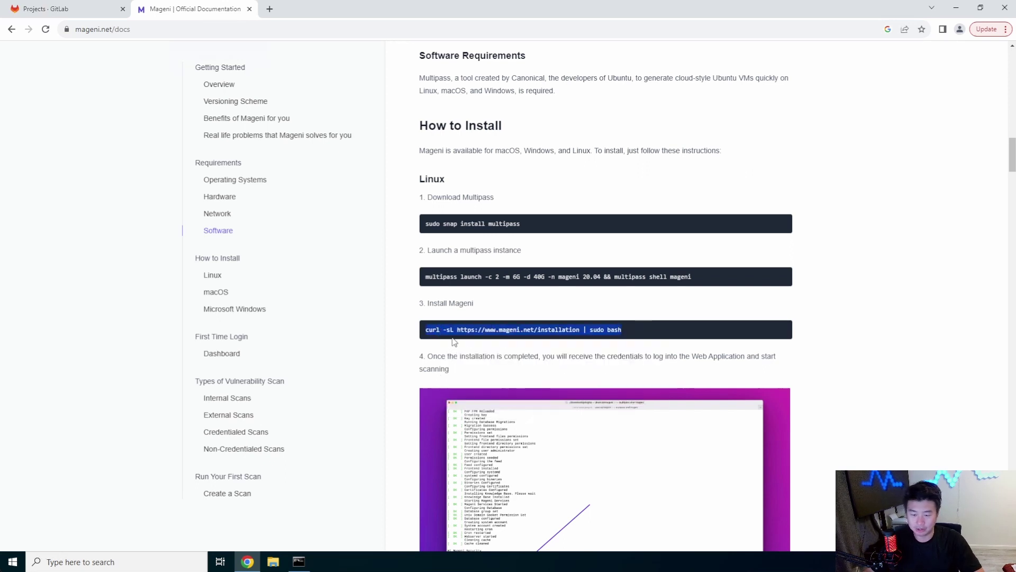
Paste the curl command into the server's root shell to run the Mageni installer.
{"action": "left_click", "coordinate": [299, 561]}
{"action": "right_click", "coordinate": [428, 243]}
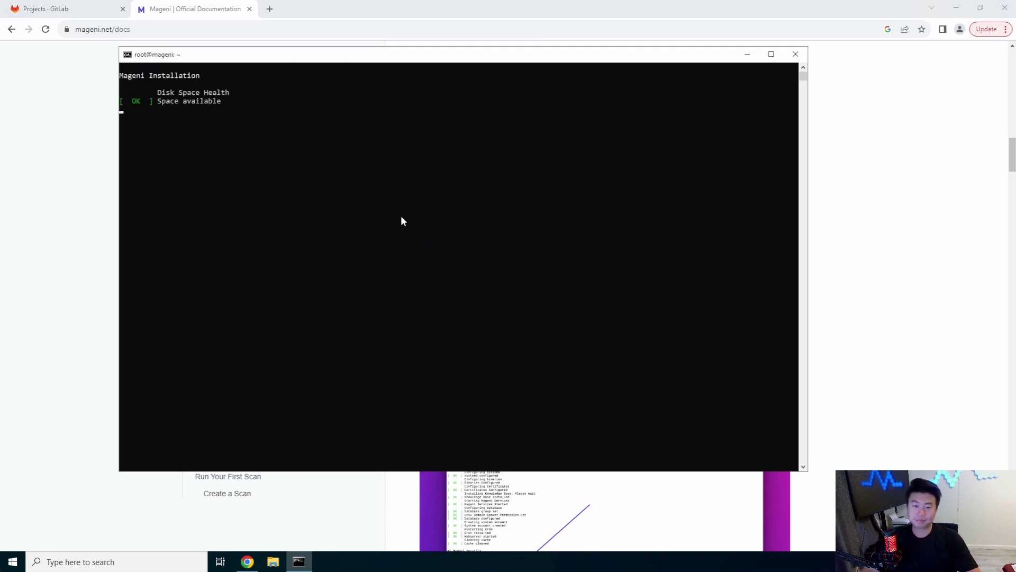
{"action": "left_click_drag", "start_coordinate": [388, 63], "coordinate": [503, 55]}
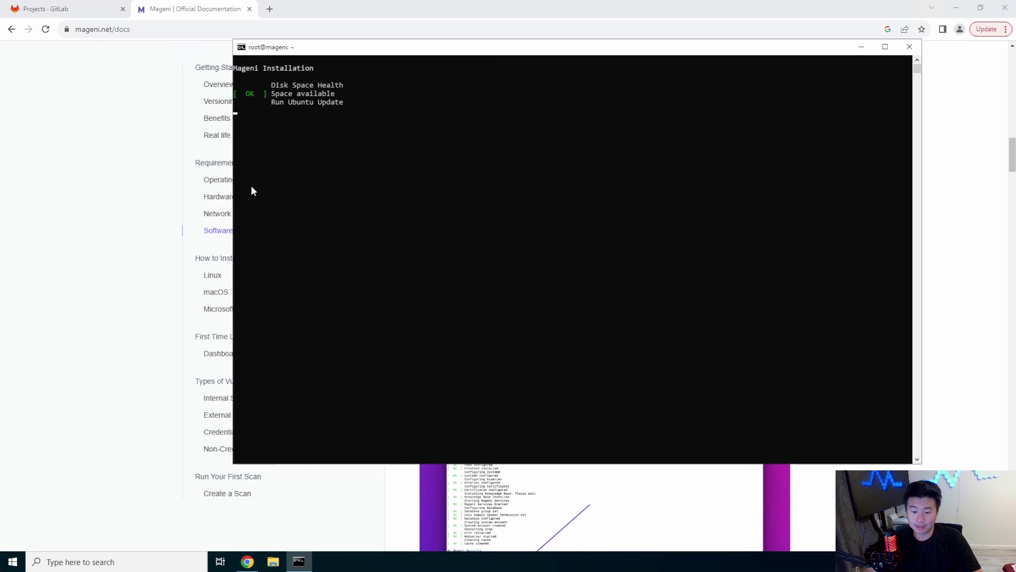
{"action": "left_click", "coordinate": [129, 210]}
Open the Mageni vulnerability database and scroll through its list.
{"action": "scroll", "coordinate": [619, 286], "scroll_direction": "down", "scroll_amount": 1}
{"action": "scroll", "coordinate": [601, 273], "scroll_direction": "down", "scroll_amount": 6}
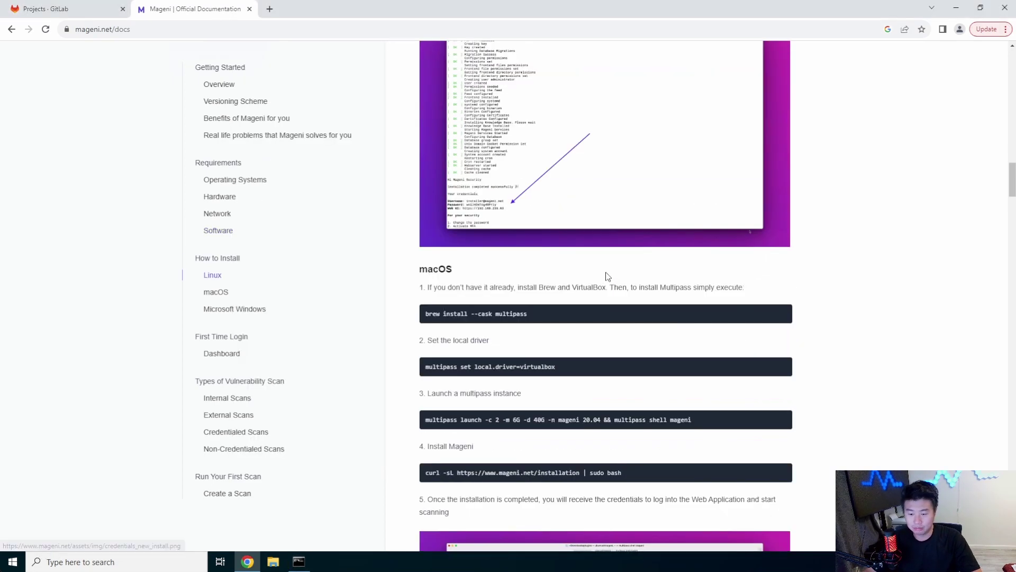
{"action": "scroll", "coordinate": [609, 275], "scroll_direction": "down", "scroll_amount": 3}
{"action": "scroll", "coordinate": [617, 273], "scroll_direction": "down", "scroll_amount": 5}
{"action": "scroll", "coordinate": [617, 276], "scroll_direction": "up", "scroll_amount": 20}
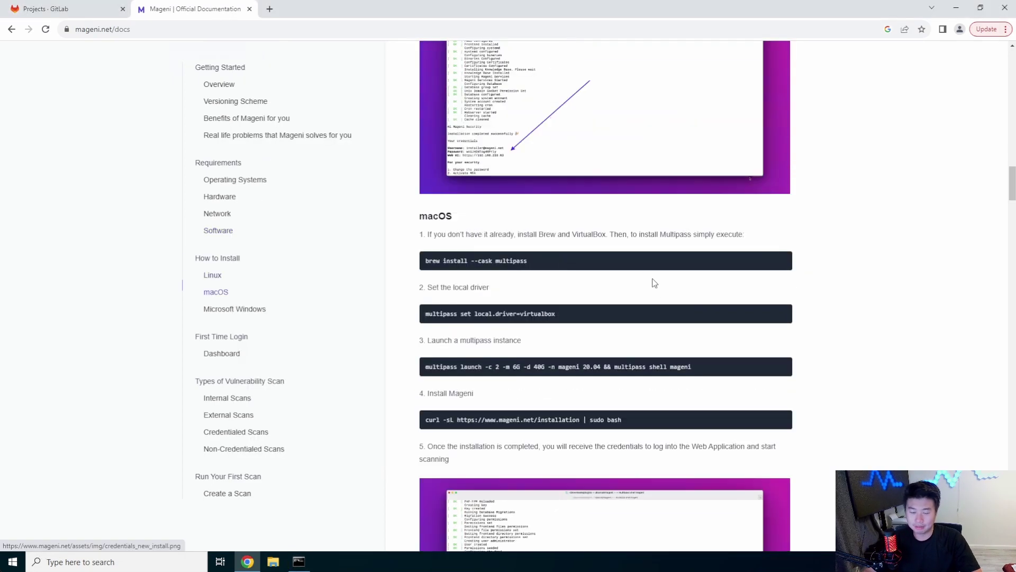
{"action": "scroll", "coordinate": [656, 295], "scroll_direction": "up", "scroll_amount": 6}
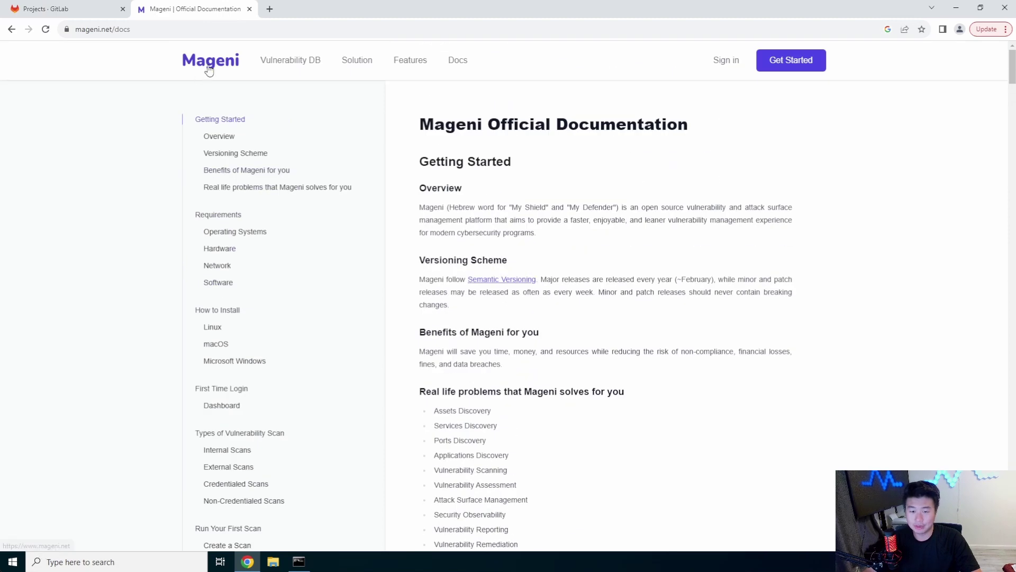
{"action": "left_click", "coordinate": [309, 63]}
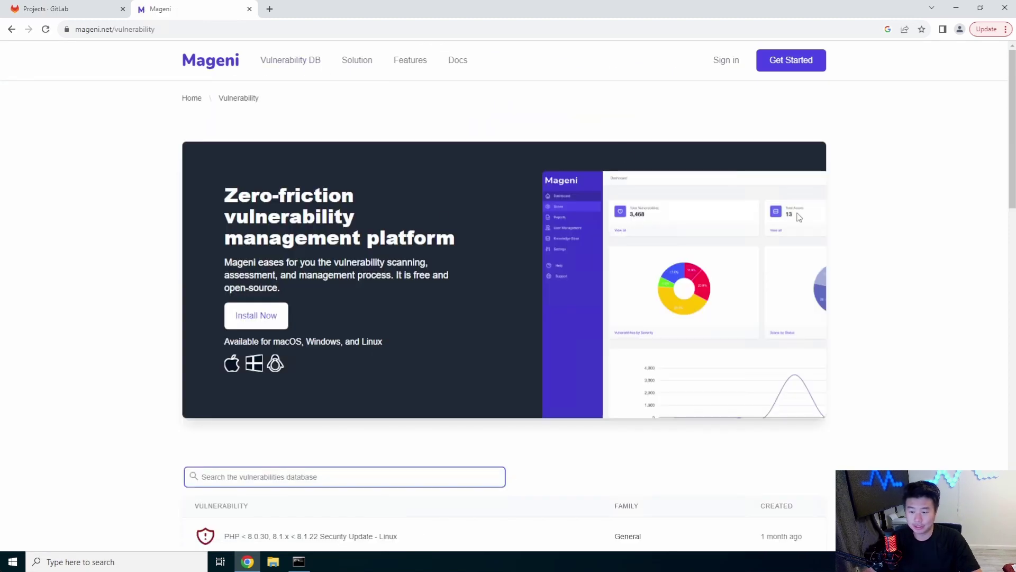
{"action": "scroll", "coordinate": [569, 294], "scroll_direction": "down", "scroll_amount": 4}
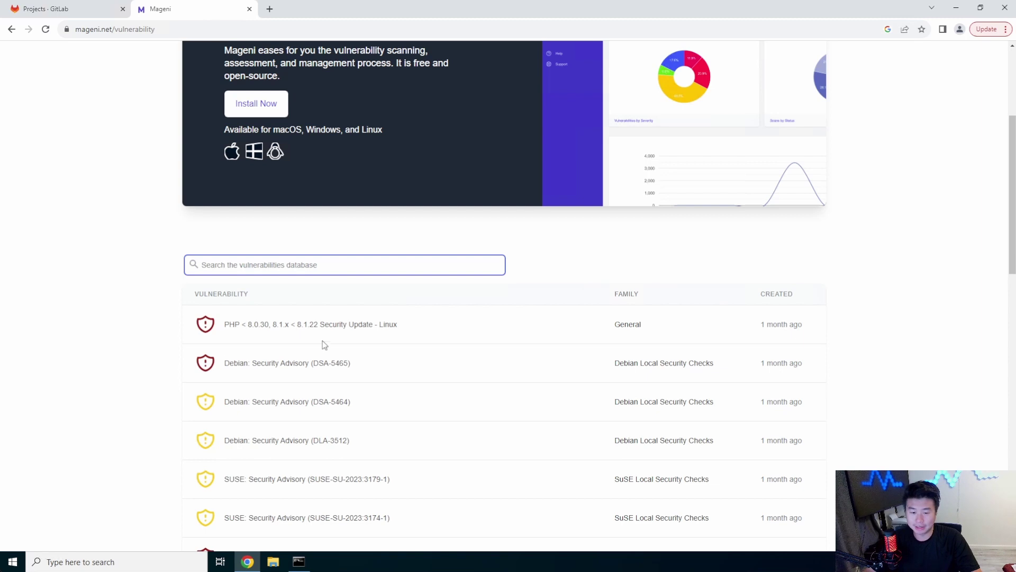
{"action": "scroll", "coordinate": [375, 365], "scroll_direction": "down", "scroll_amount": 4}
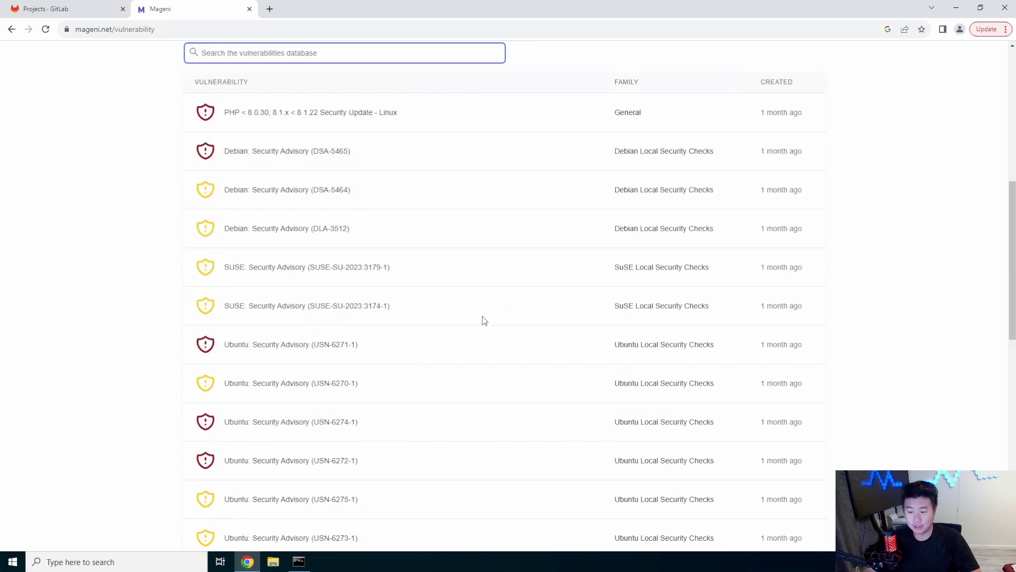
Read the USN-6271-1 advisory's insight and solution, then go back to the database list.
{"action": "left_click", "coordinate": [248, 347]}
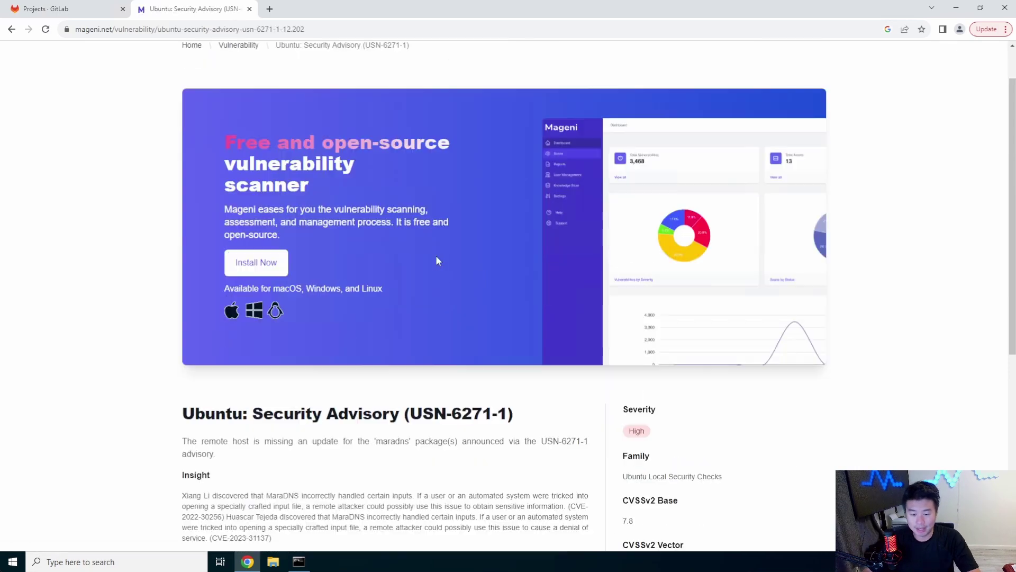
{"action": "scroll", "coordinate": [436, 262], "scroll_direction": "down", "scroll_amount": 6}
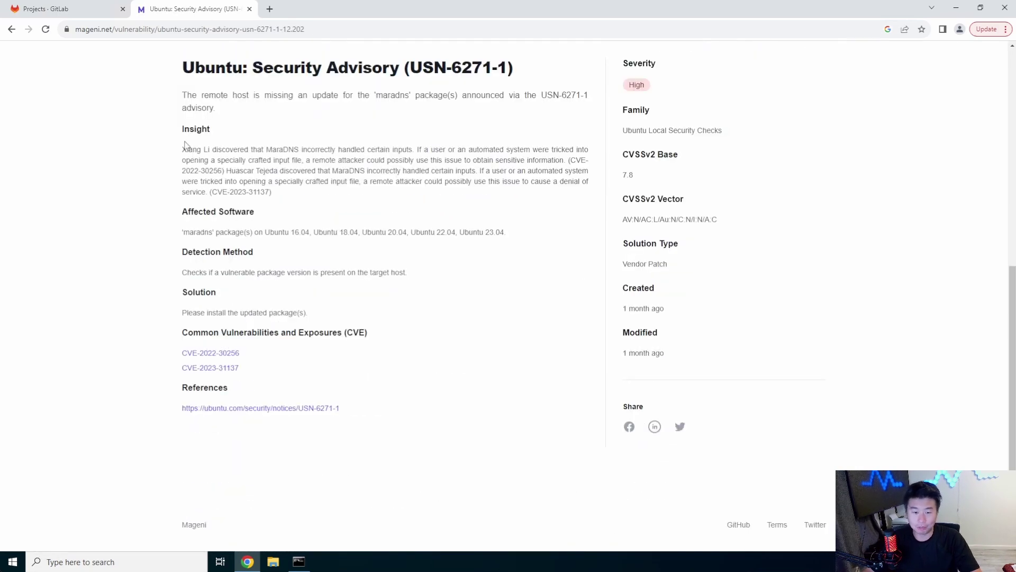
{"action": "left_click_drag", "start_coordinate": [185, 144], "coordinate": [254, 233]}
{"action": "left_click_drag", "start_coordinate": [313, 313], "coordinate": [177, 316]}
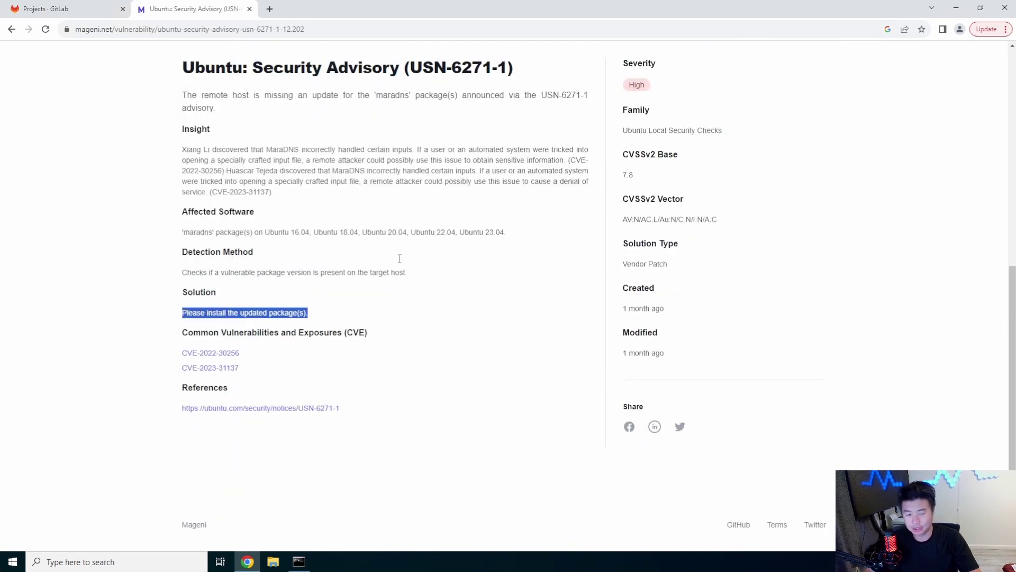
{"action": "left_click", "coordinate": [402, 260]}
{"action": "scroll", "coordinate": [413, 275], "scroll_direction": "up", "scroll_amount": 7}
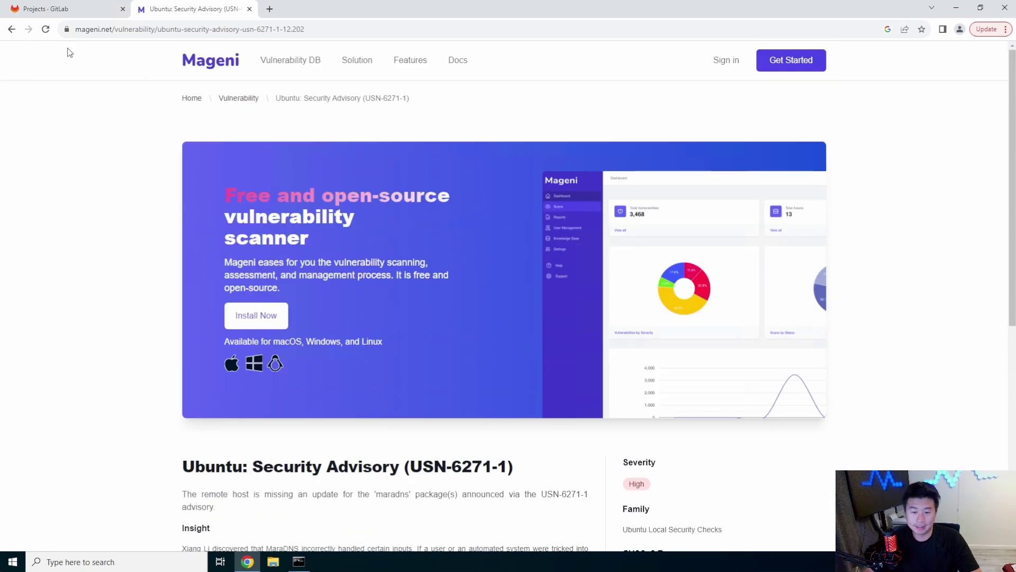
{"action": "left_click", "coordinate": [12, 29]}
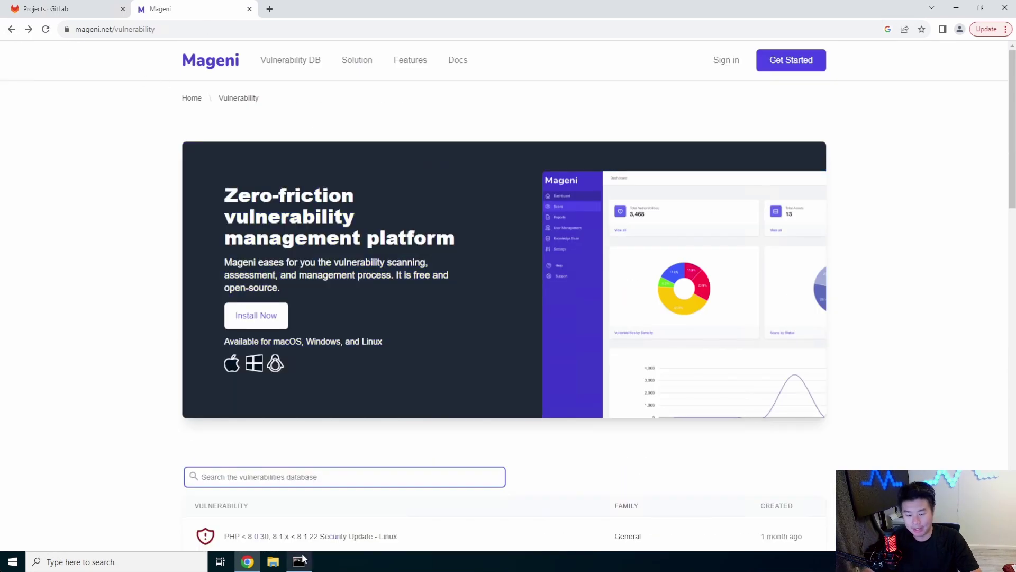
{"action": "left_click", "coordinate": [299, 561]}
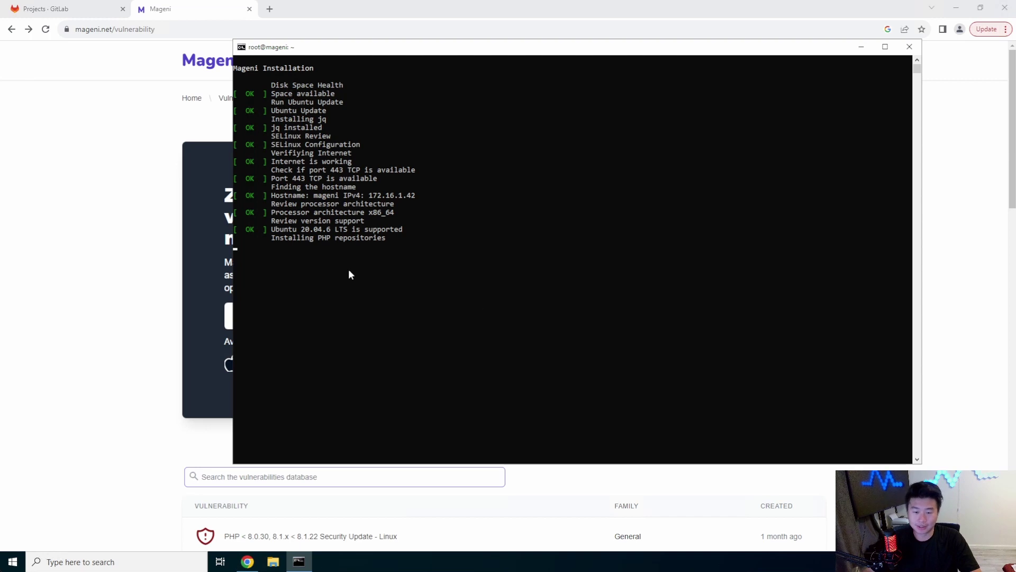
Check the installer's Ubuntu version support line, then bring Chrome back to the front.
{"action": "left_click_drag", "start_coordinate": [402, 229], "coordinate": [300, 233]}
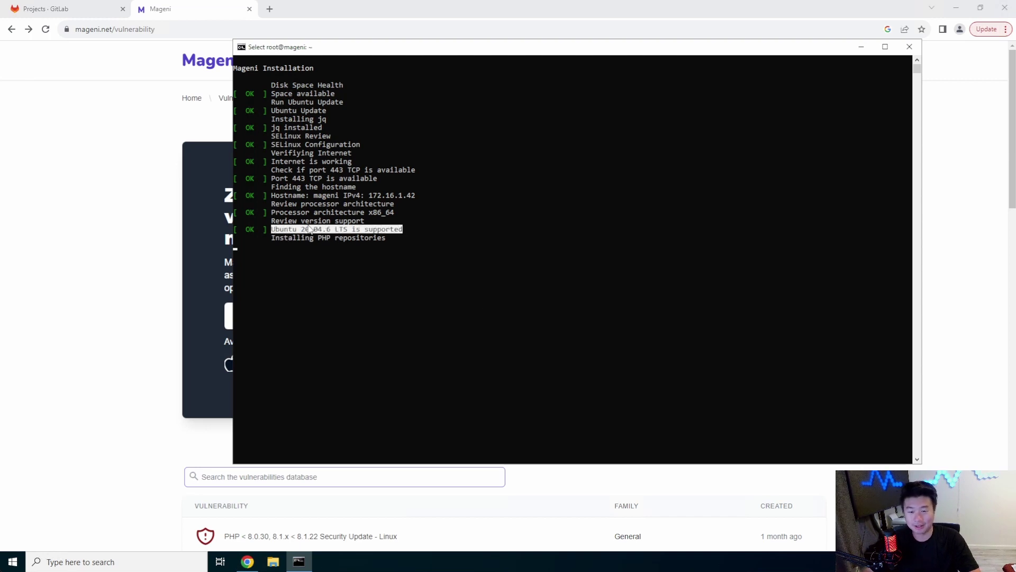
{"action": "left_click", "coordinate": [379, 231]}
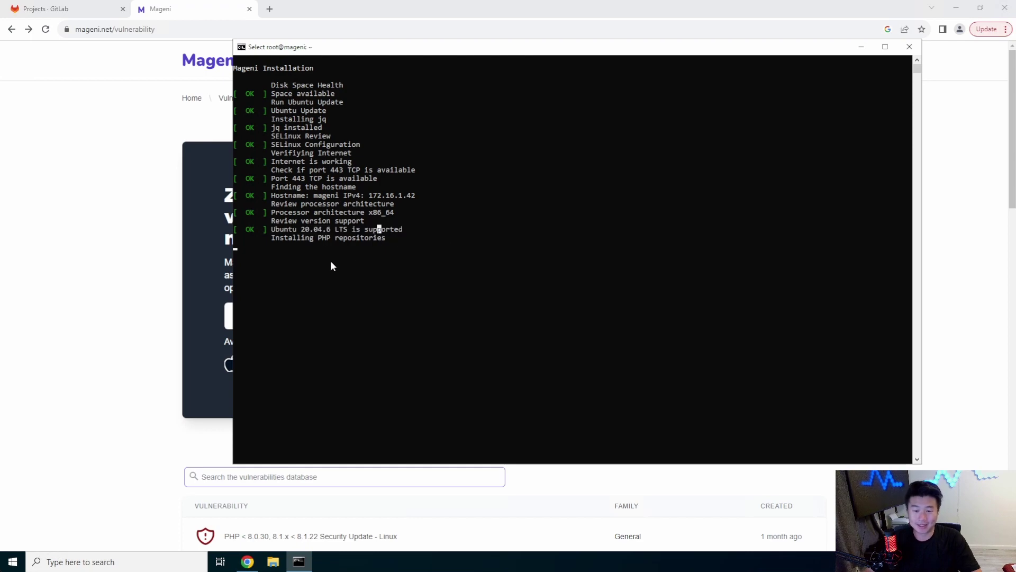
{"action": "left_click", "coordinate": [49, 115]}
Open the dns project's dragon.local.zone file in the GitLab Web IDE.
{"action": "left_click", "coordinate": [54, 8]}
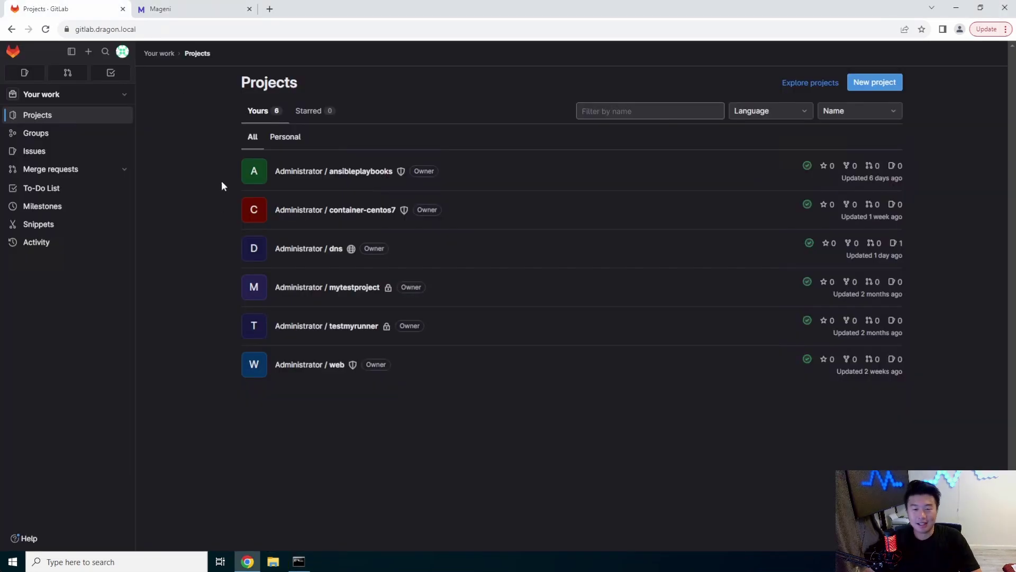
{"action": "left_click", "coordinate": [316, 251]}
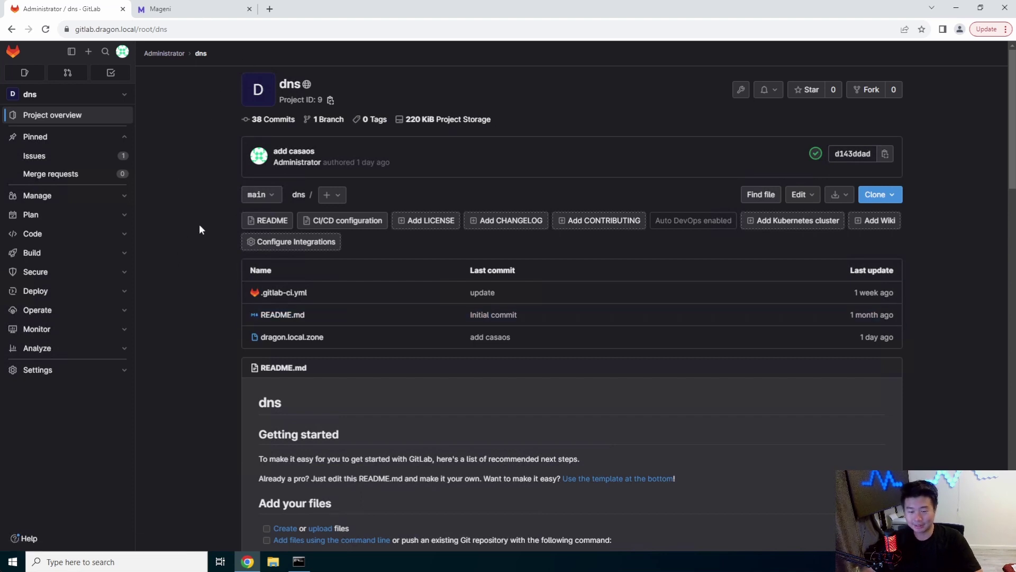
{"action": "left_click", "coordinate": [803, 195]}
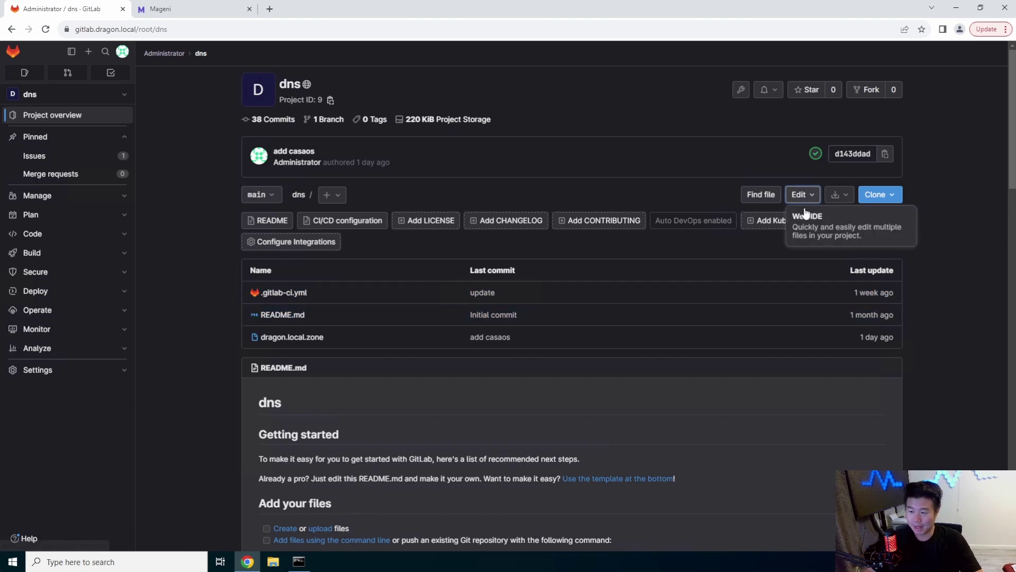
{"action": "left_click", "coordinate": [799, 214]}
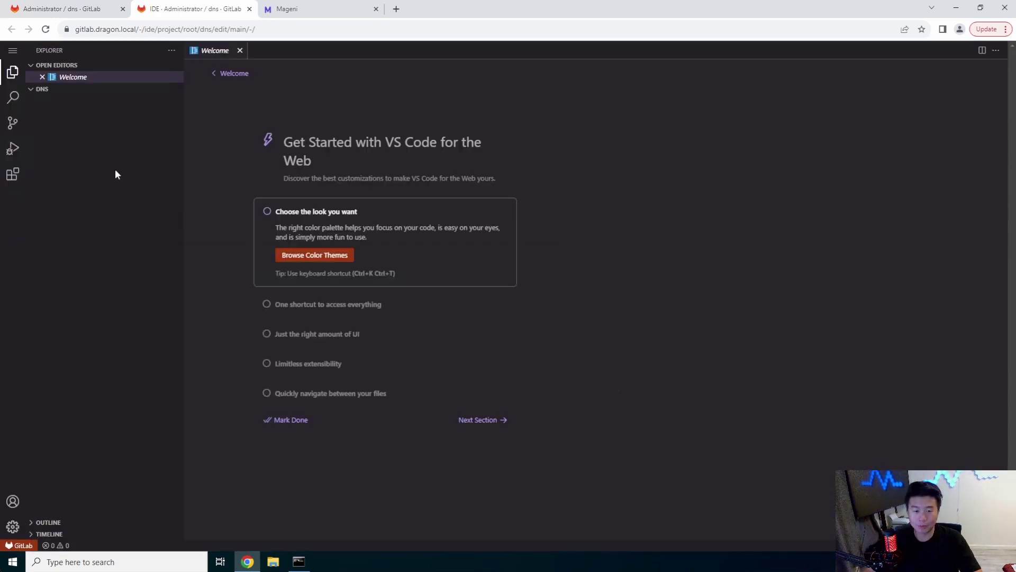
{"action": "left_click", "coordinate": [122, 112]}
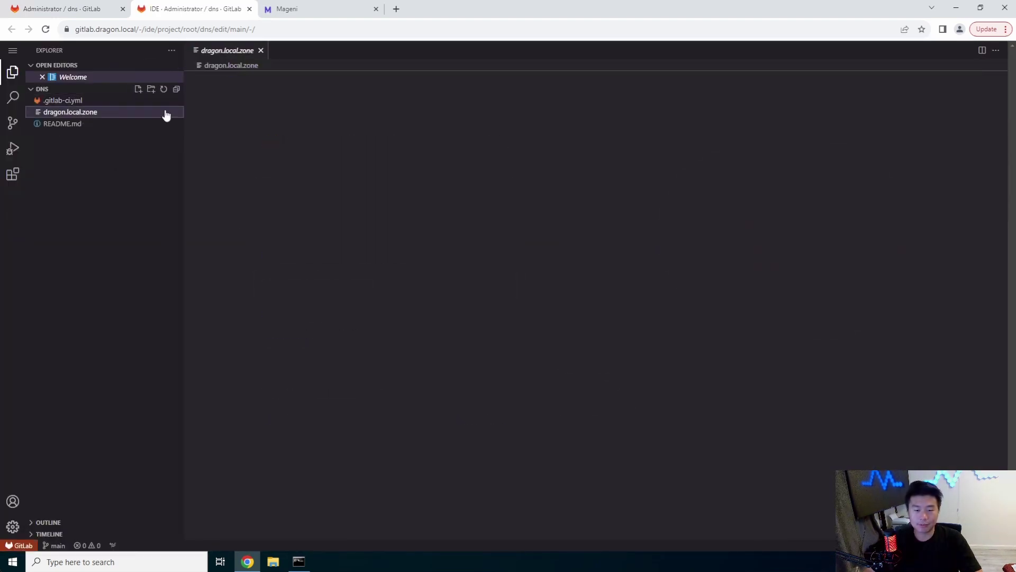
Add a 'mageni IN A 172.16.1.42' record below the casaos line.
{"action": "left_click", "coordinate": [261, 99]}
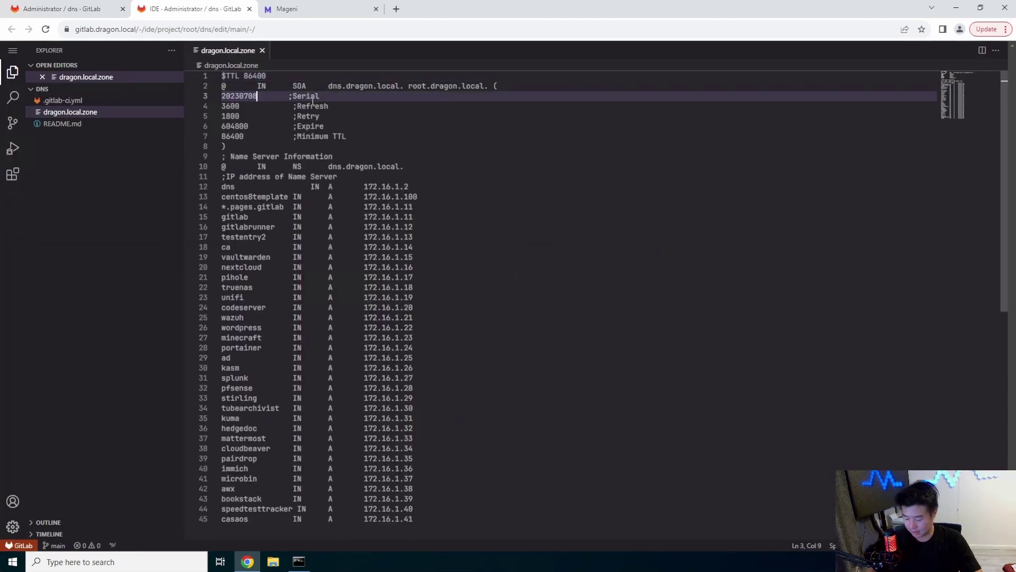
{"action": "scroll", "coordinate": [489, 365], "scroll_direction": "down", "scroll_amount": 2}
{"action": "left_click", "coordinate": [454, 415]}
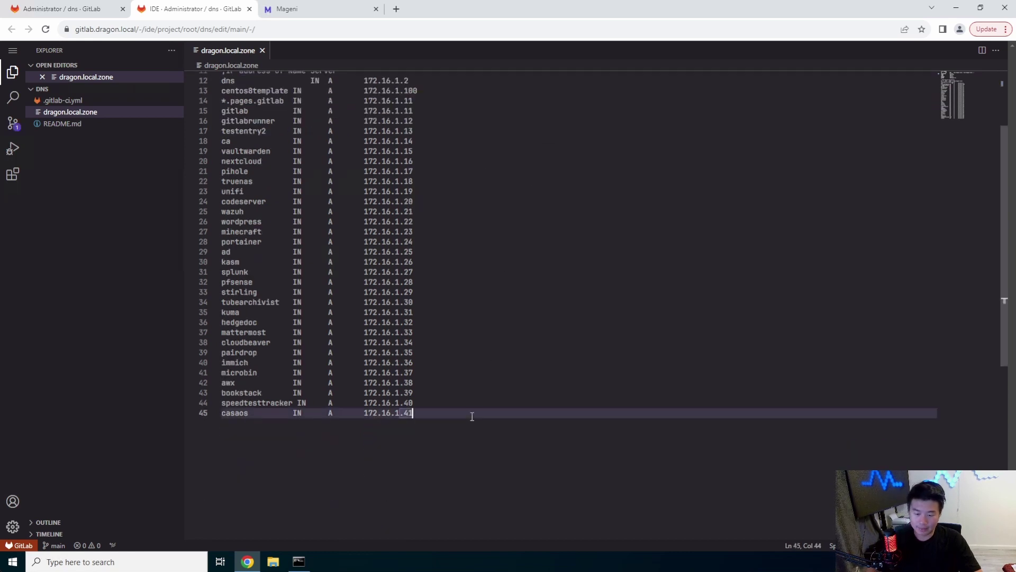
{"action": "key", "text": "Return"}
{"action": "type", "text": "mageni"}
{"action": "key", "text": "Tab"}
{"action": "key", "text": "Tab"}
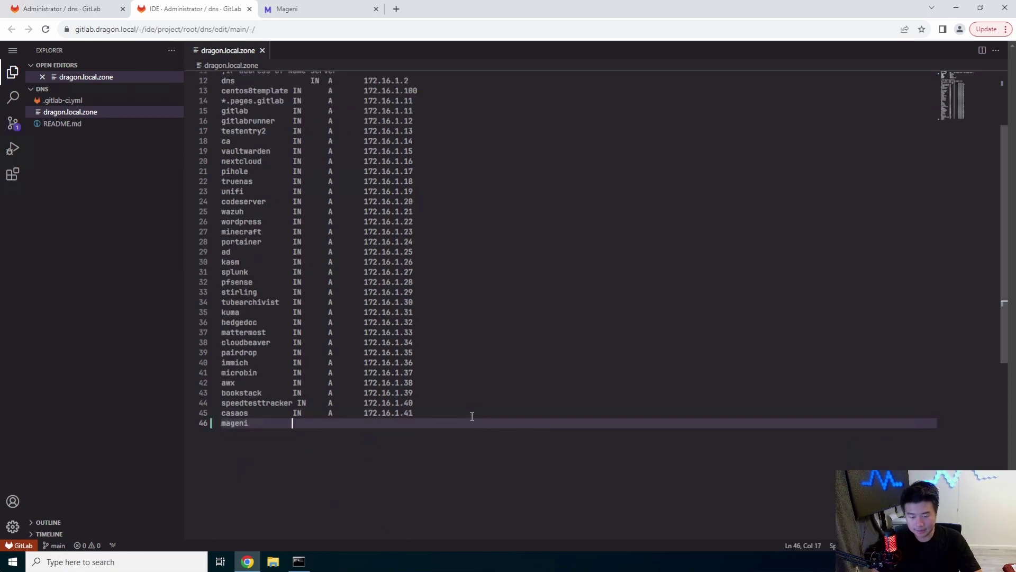
{"action": "type", "text": "IN"}
{"action": "type", "text": "A"}
{"action": "key", "text": "Escape"}
{"action": "type", "text": "12"}
{"action": "key", "text": "BackSpace"}
{"action": "key", "text": "BackSpace"}
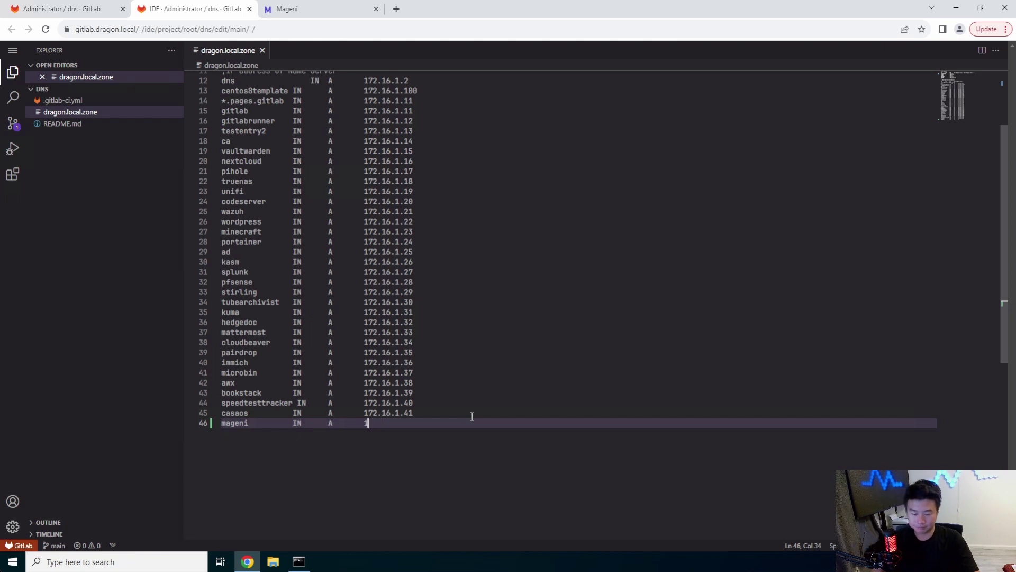
{"action": "type", "text": "172.16.1.42"}
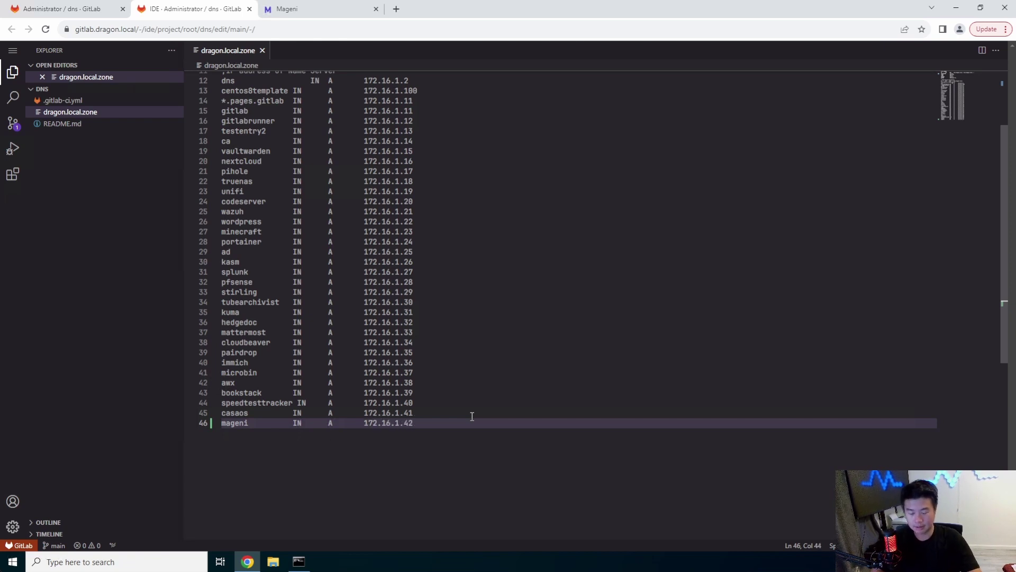
Commit the change to main with message 'add mageni' and close the IDE tab.
{"action": "left_click", "coordinate": [14, 144]}
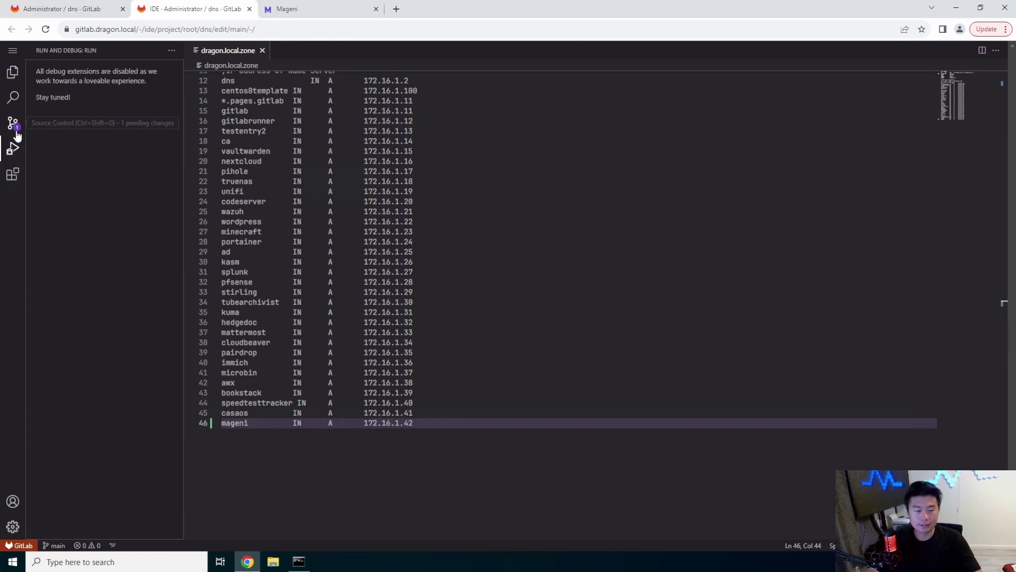
{"action": "left_click", "coordinate": [16, 134]}
{"action": "type", "text": "add magen"}
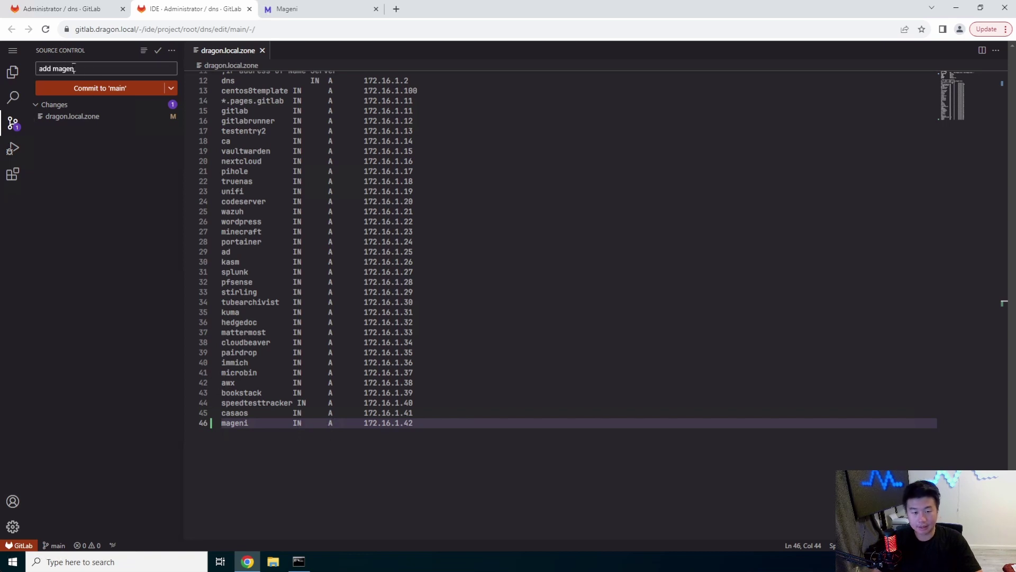
{"action": "type", "text": "i"}
{"action": "left_click", "coordinate": [69, 89]}
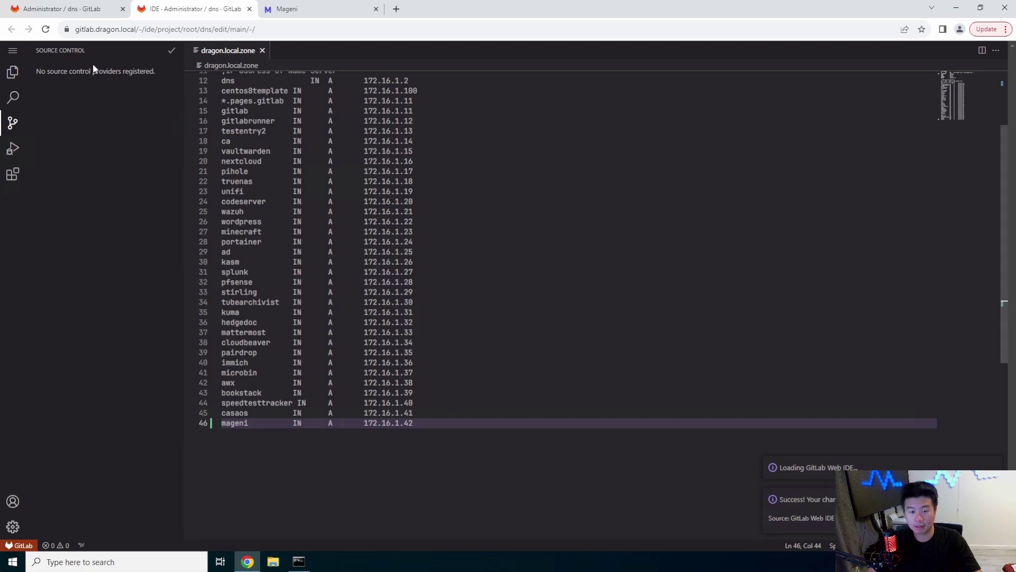
{"action": "left_click", "coordinate": [249, 9]}
{"action": "left_click", "coordinate": [169, 11]}
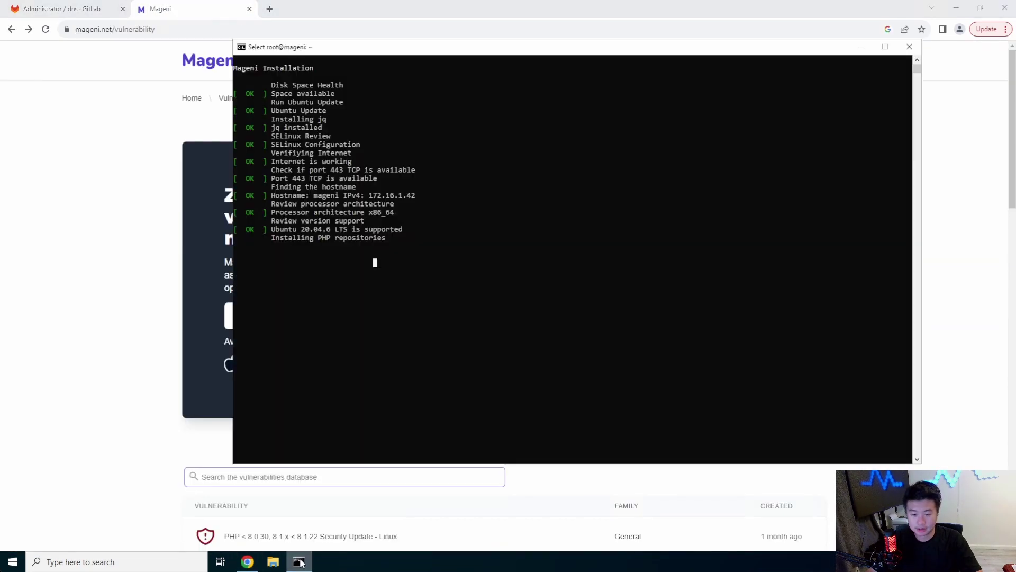
{"action": "left_click", "coordinate": [299, 561]}
{"action": "left_click_drag", "start_coordinate": [518, 248], "coordinate": [519, 254]}
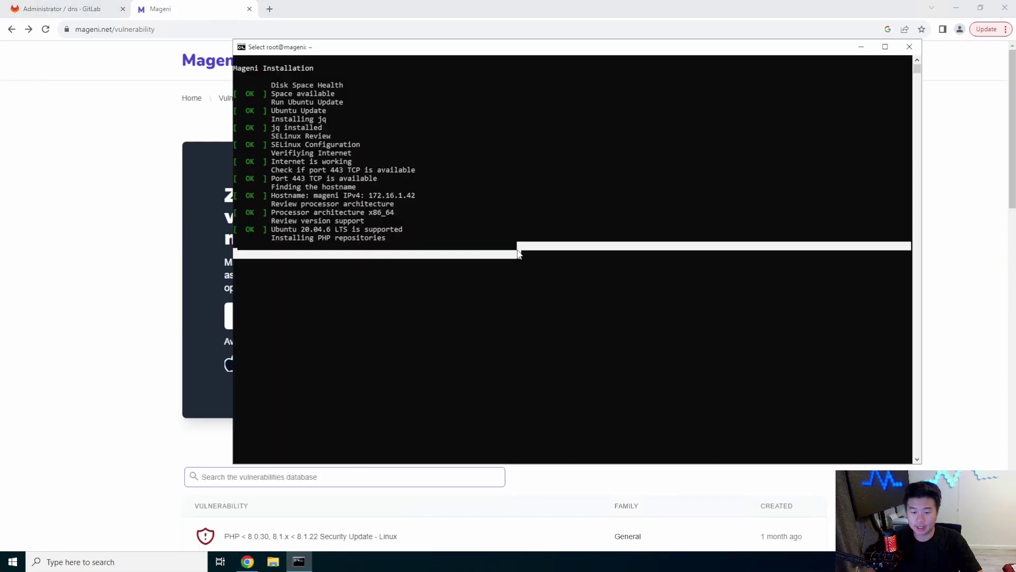
{"action": "left_click", "coordinate": [518, 255]}
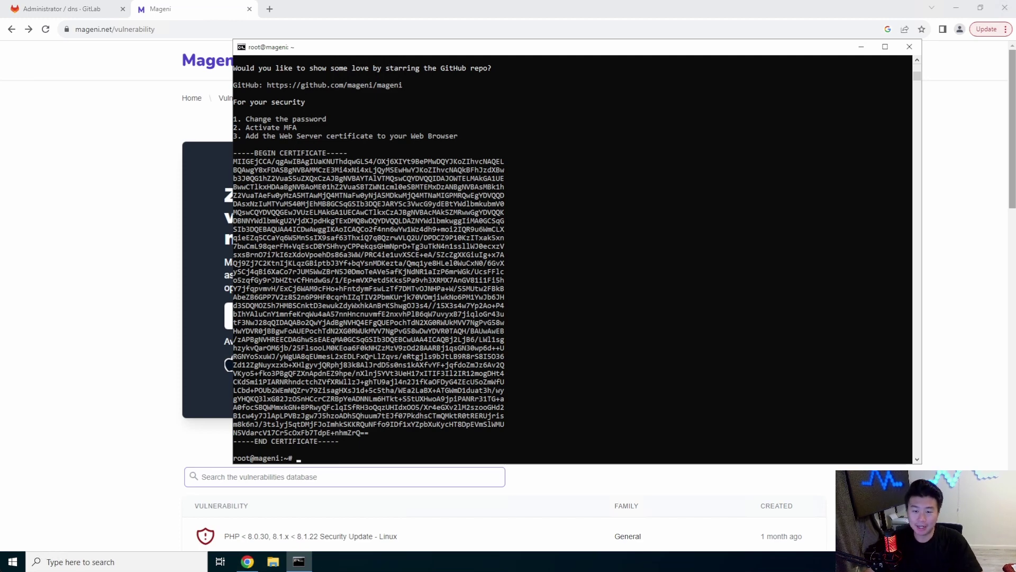
{"action": "left_click", "coordinate": [616, 262]}
{"action": "scroll", "coordinate": [401, 246], "scroll_direction": "up", "scroll_amount": 1}
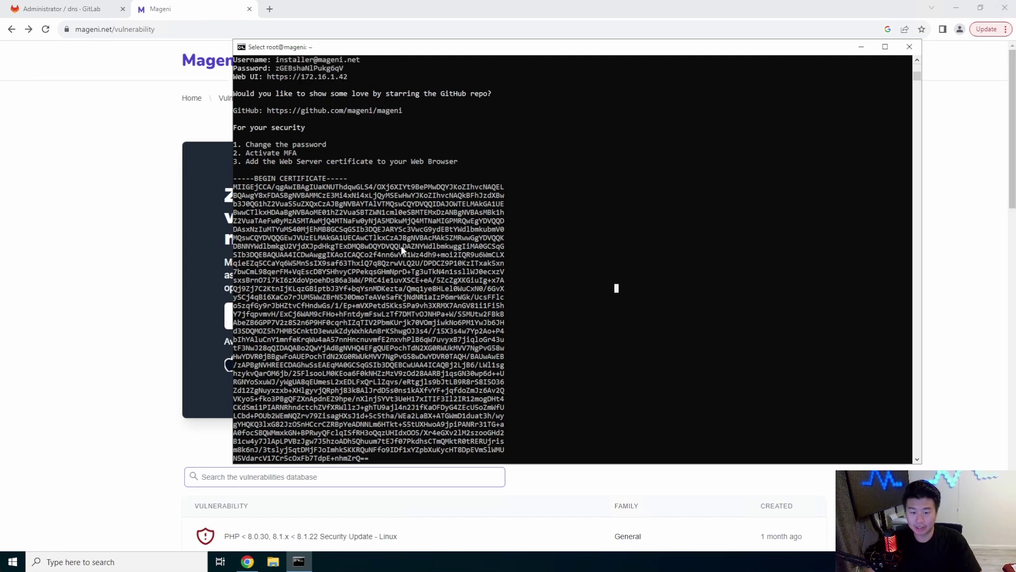
{"action": "scroll", "coordinate": [401, 246], "scroll_direction": "up", "scroll_amount": 6}
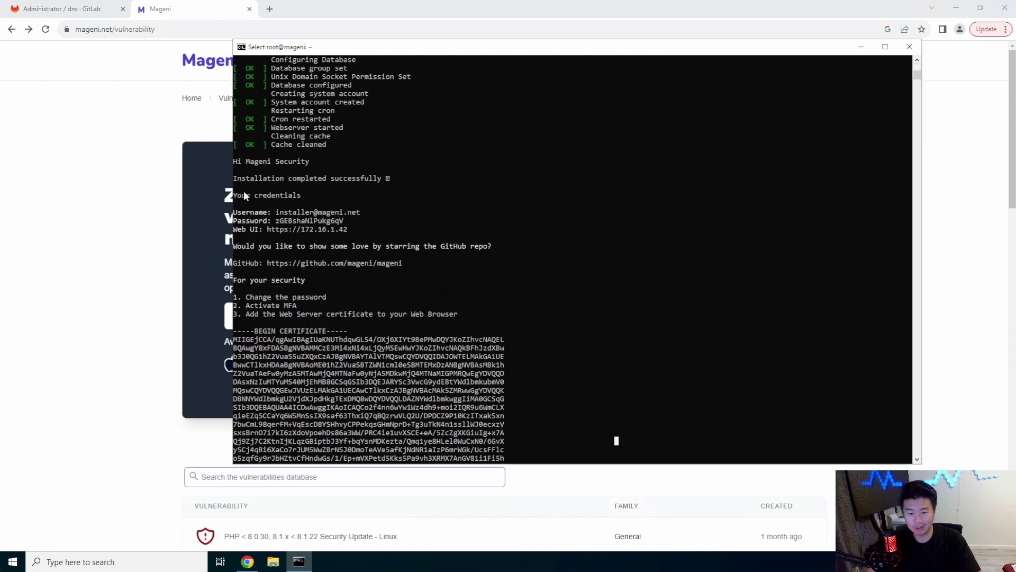
{"action": "left_click_drag", "start_coordinate": [353, 228], "coordinate": [235, 186]}
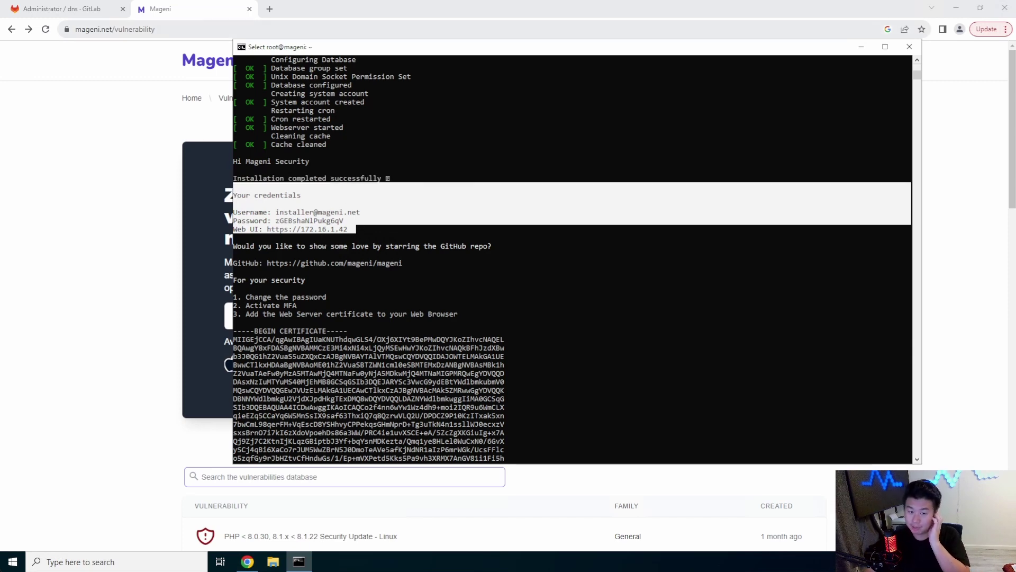
{"action": "left_click", "coordinate": [175, 30]}
{"action": "type", "text": "https://"}
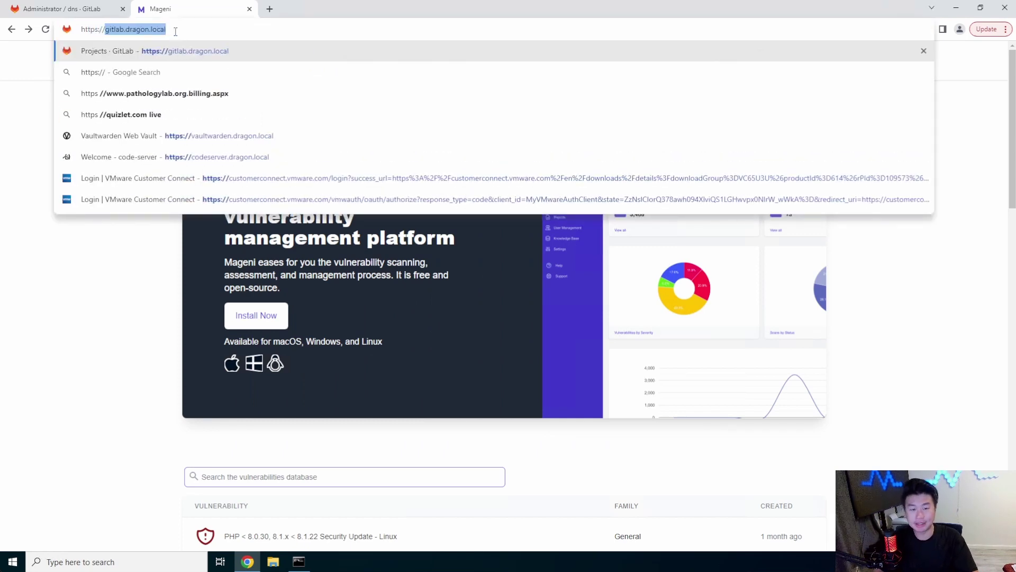
{"action": "type", "text": "mageni.dragon.."}
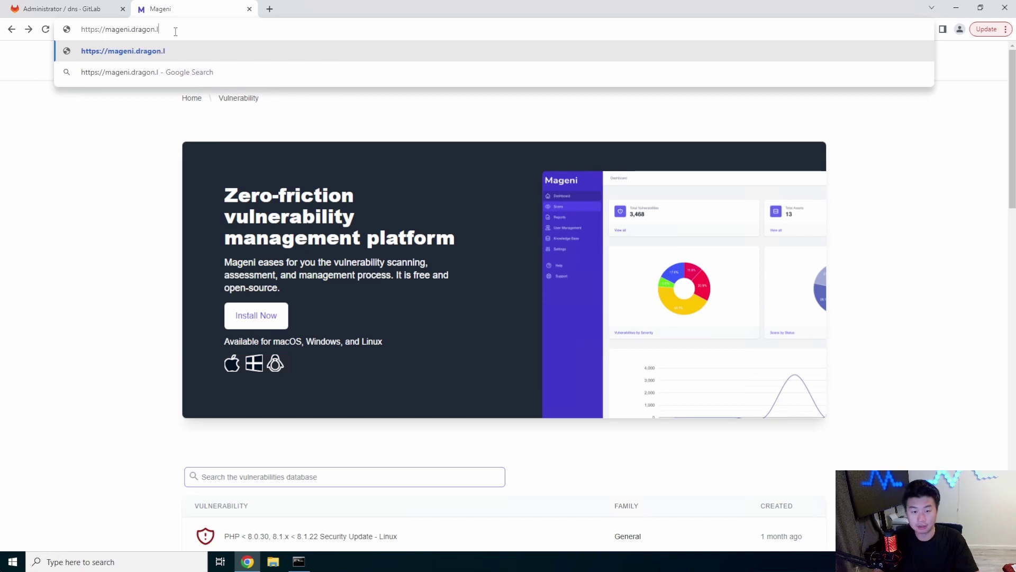
{"action": "type", "text": "ocal"}
{"action": "key", "text": "Return"}
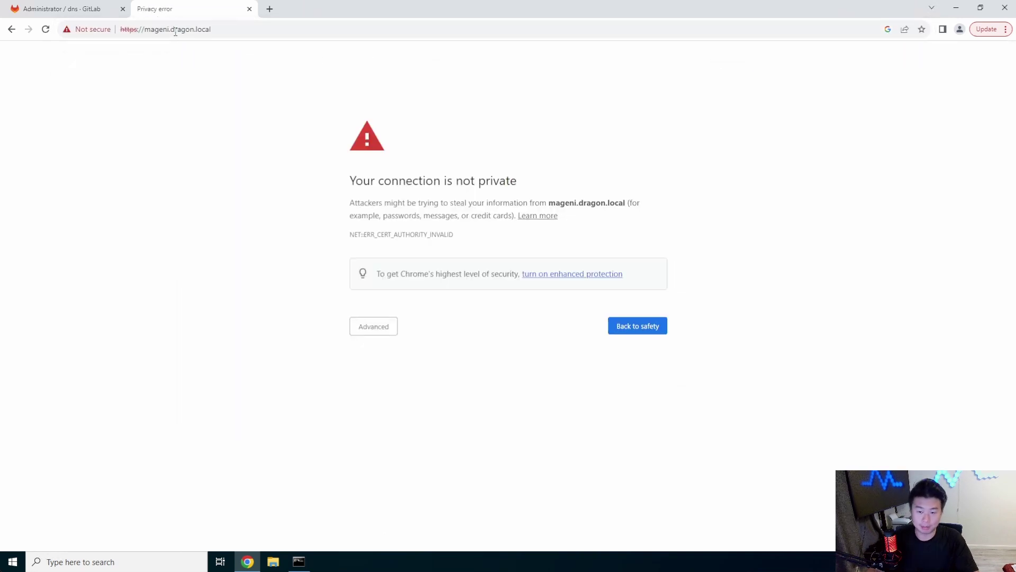
{"action": "left_click", "coordinate": [374, 326]}
{"action": "left_click", "coordinate": [404, 408]}
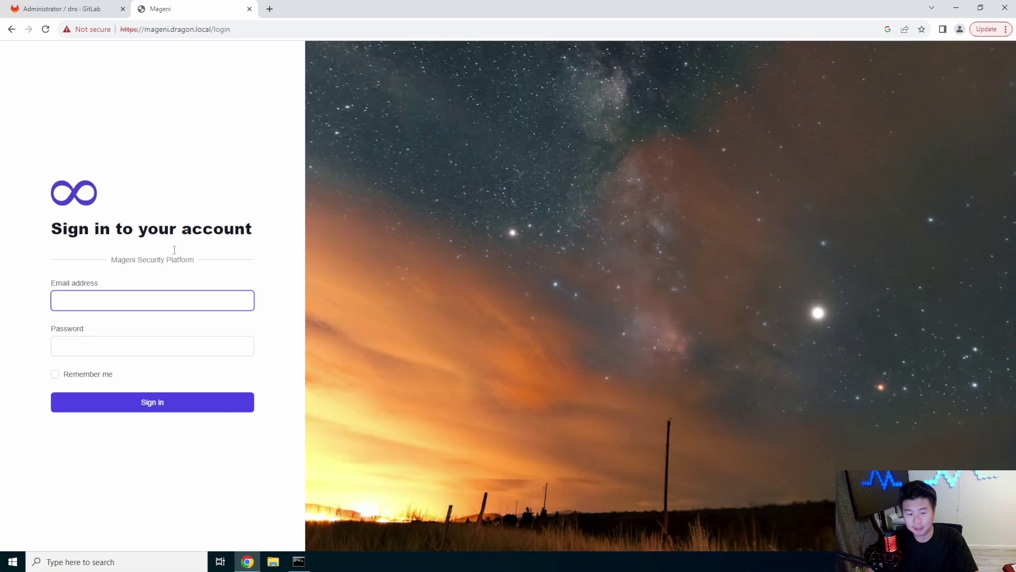
Sign in using the login email and generated password copied from the installer output.
{"action": "left_click", "coordinate": [298, 561]}
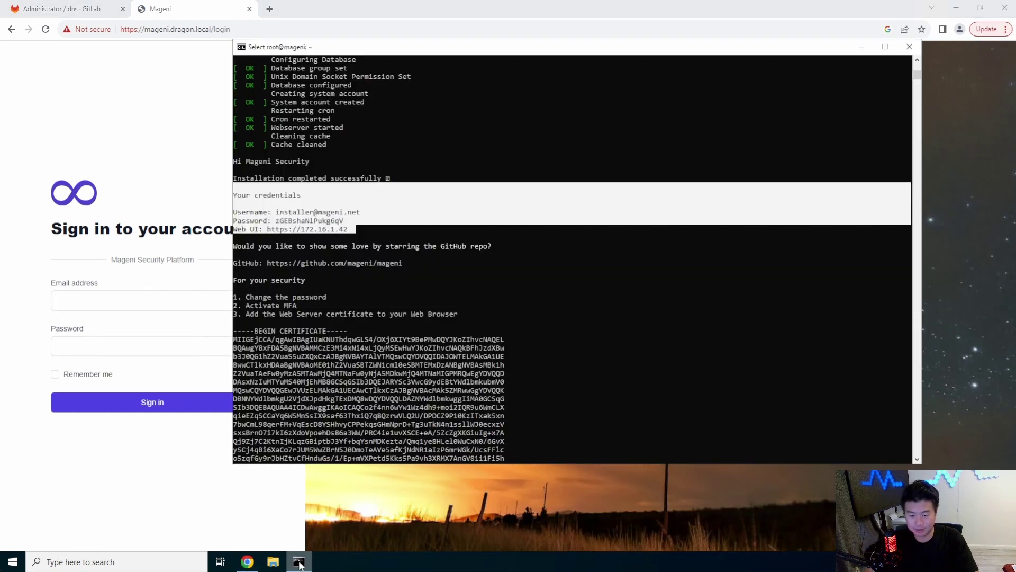
{"action": "left_click_drag", "start_coordinate": [359, 212], "coordinate": [276, 215]}
{"action": "right_click", "coordinate": [280, 217]}
{"action": "left_click", "coordinate": [159, 300]}
{"action": "key", "text": "ctrl+v"}
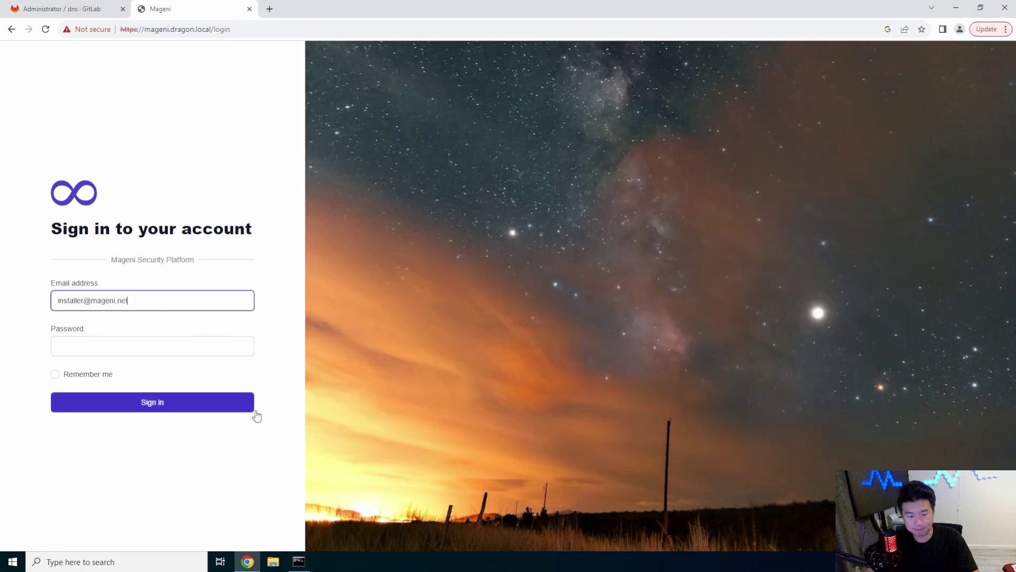
{"action": "left_click", "coordinate": [299, 561]}
{"action": "left_click_drag", "start_coordinate": [275, 221], "coordinate": [345, 221]}
{"action": "right_click", "coordinate": [345, 222]}
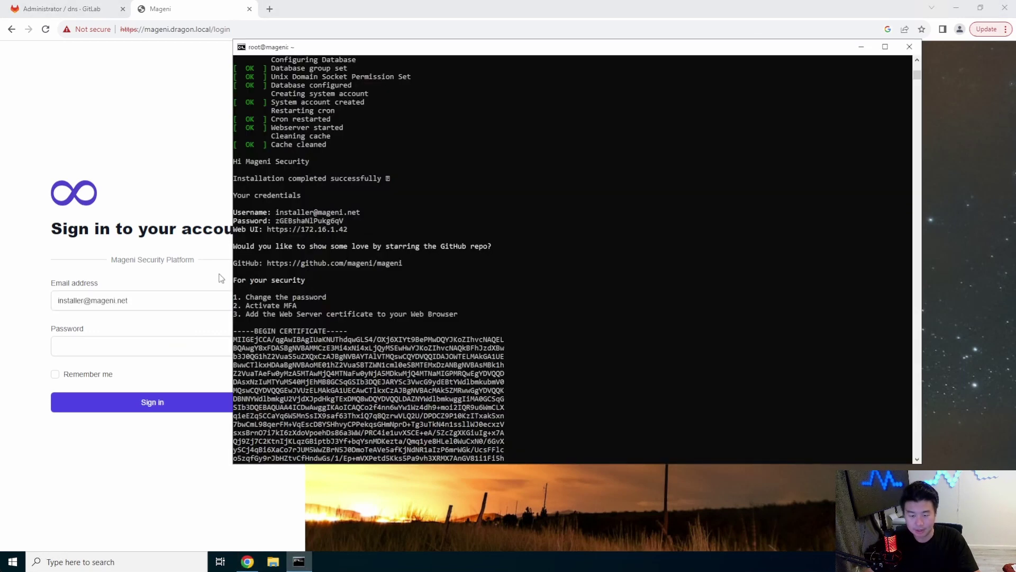
{"action": "left_click", "coordinate": [119, 346]}
{"action": "key", "text": "ctrl+v"}
{"action": "left_click", "coordinate": [136, 405]}
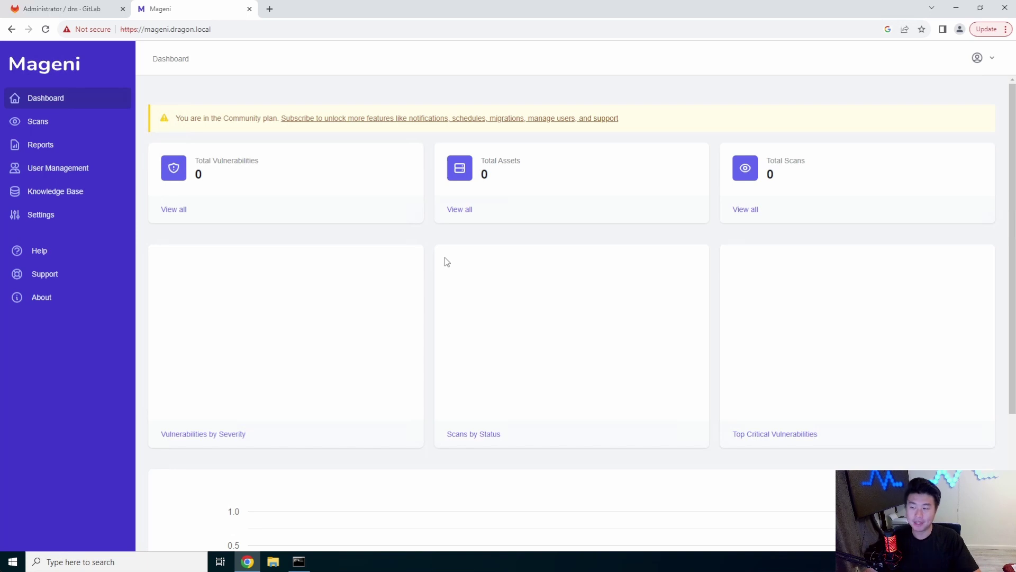
{"action": "left_click", "coordinate": [987, 67]}
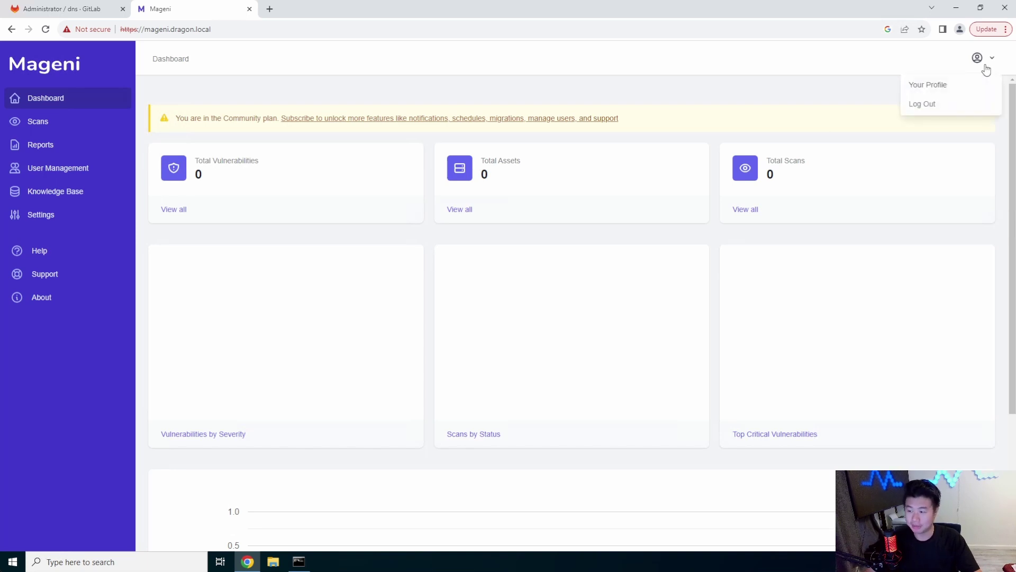
{"action": "left_click", "coordinate": [980, 86]}
{"action": "scroll", "coordinate": [541, 230], "scroll_direction": "down", "scroll_amount": 4}
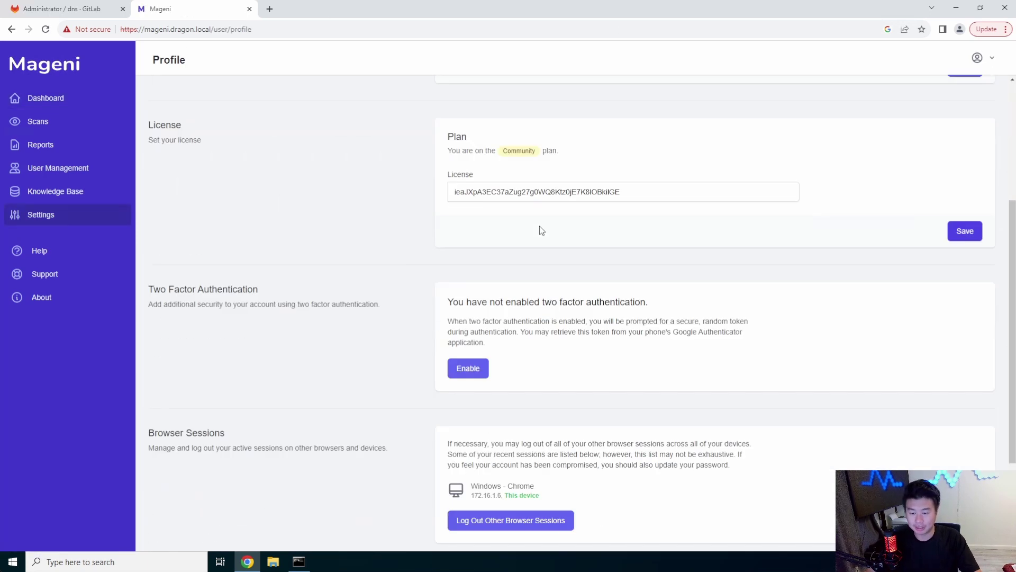
{"action": "scroll", "coordinate": [495, 259], "scroll_direction": "down", "scroll_amount": 3}
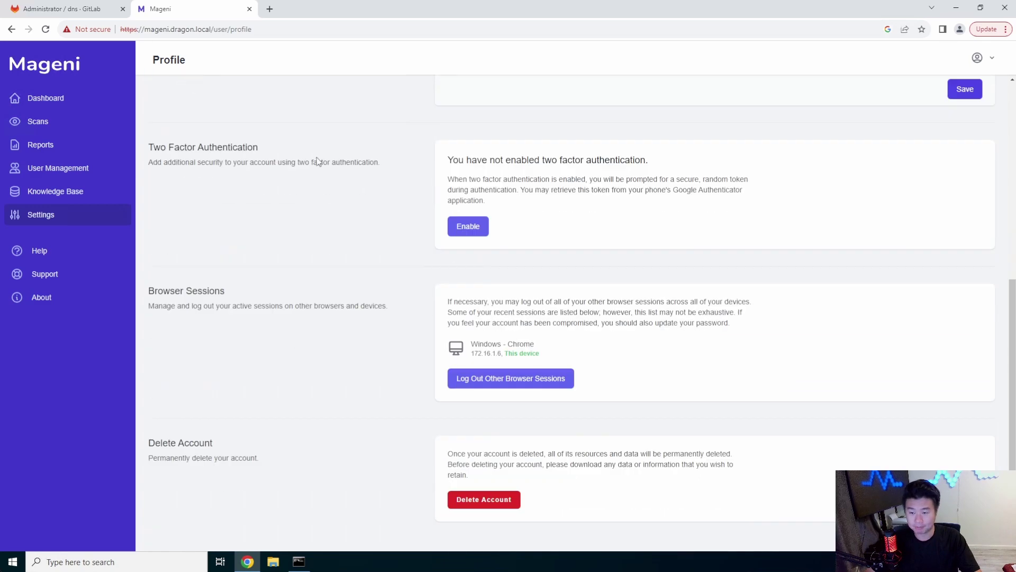
{"action": "left_click", "coordinate": [70, 105]}
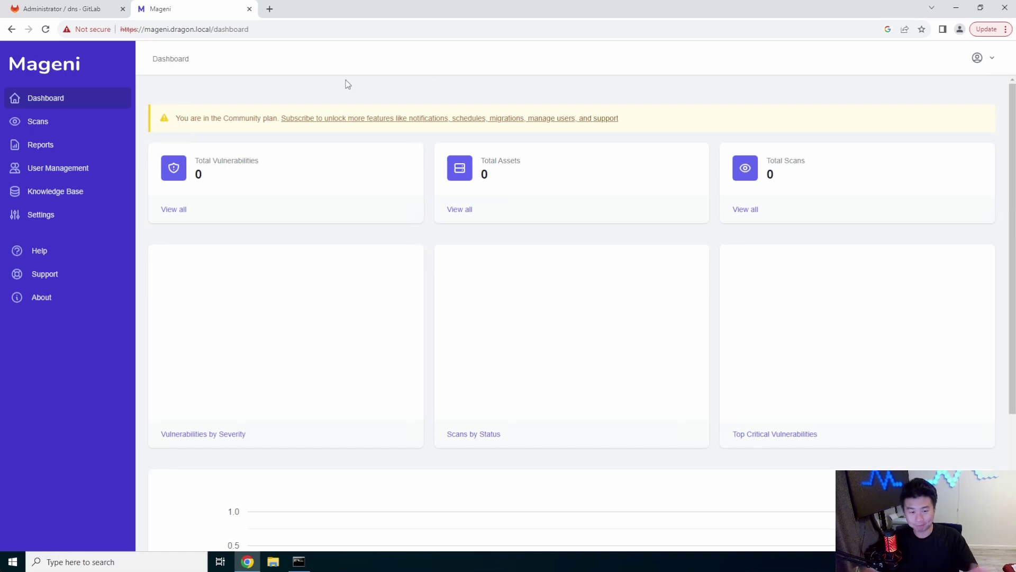
Create a scan named 'Test Scan', with the same description and the Full and fast policy.
{"action": "left_click", "coordinate": [72, 123]}
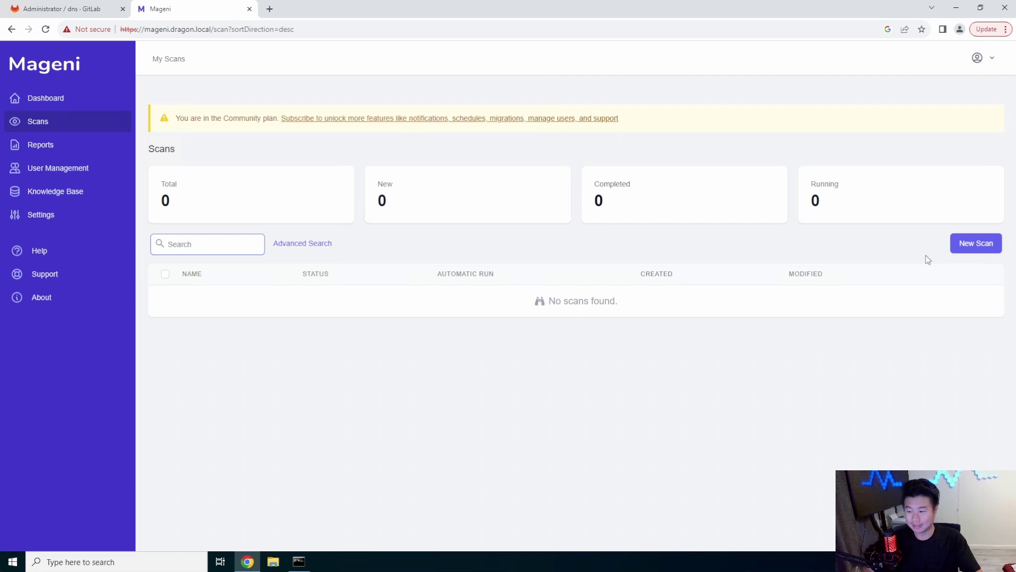
{"action": "left_click", "coordinate": [975, 243]}
{"action": "left_click", "coordinate": [560, 160]}
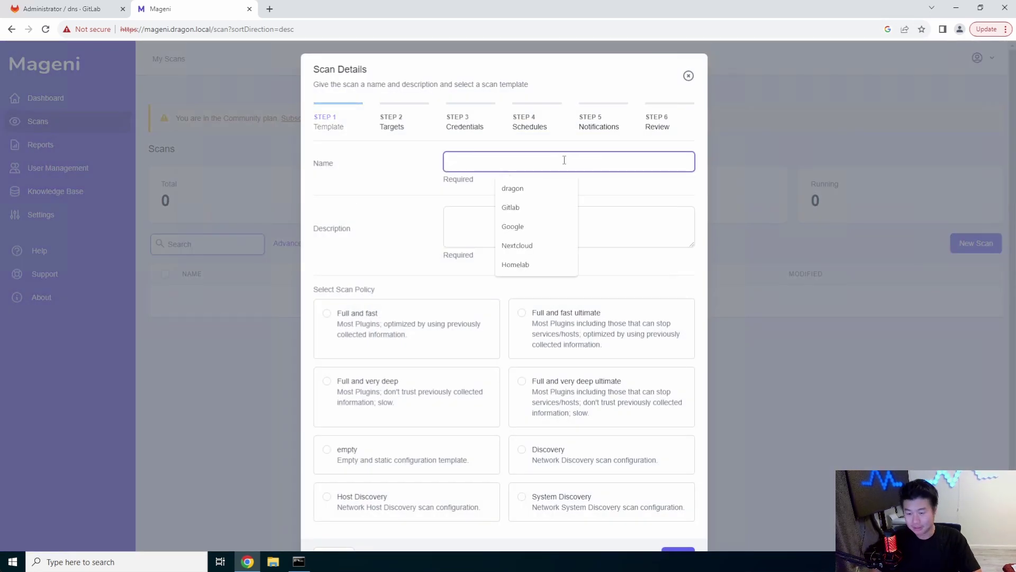
{"action": "type", "text": "Test Scan"}
{"action": "left_click_drag", "start_coordinate": [562, 159], "coordinate": [398, 163]}
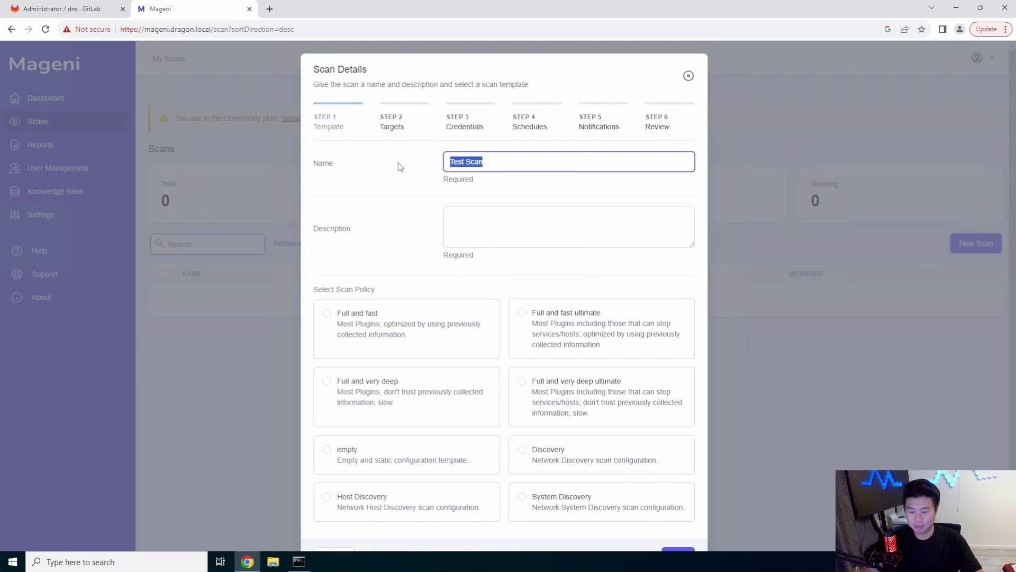
{"action": "key", "text": "ctrl+c"}
{"action": "left_click", "coordinate": [524, 233]}
{"action": "key", "text": "ctrl+v"}
{"action": "scroll", "coordinate": [499, 265], "scroll_direction": "down", "scroll_amount": 1}
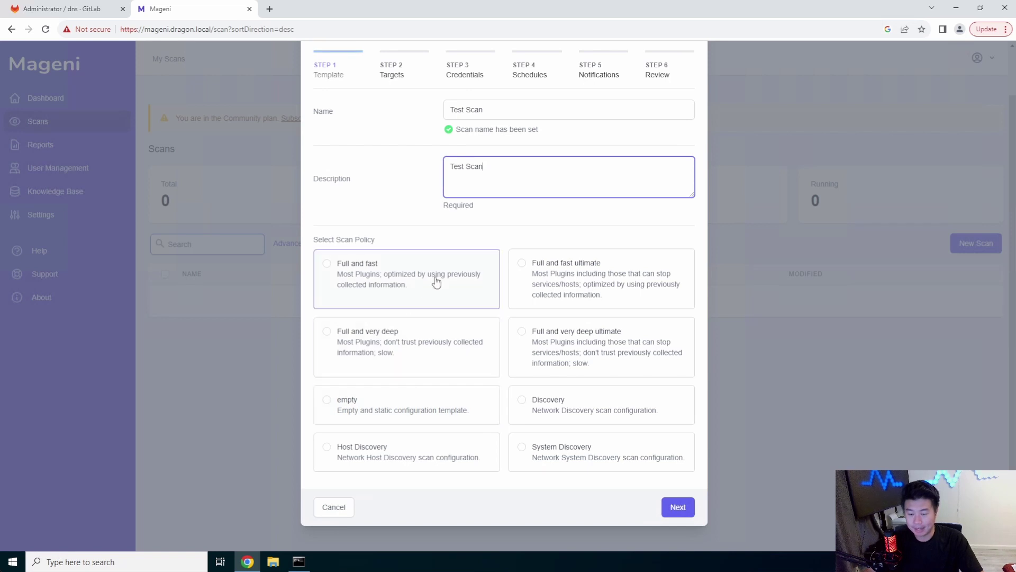
{"action": "left_click", "coordinate": [386, 278]}
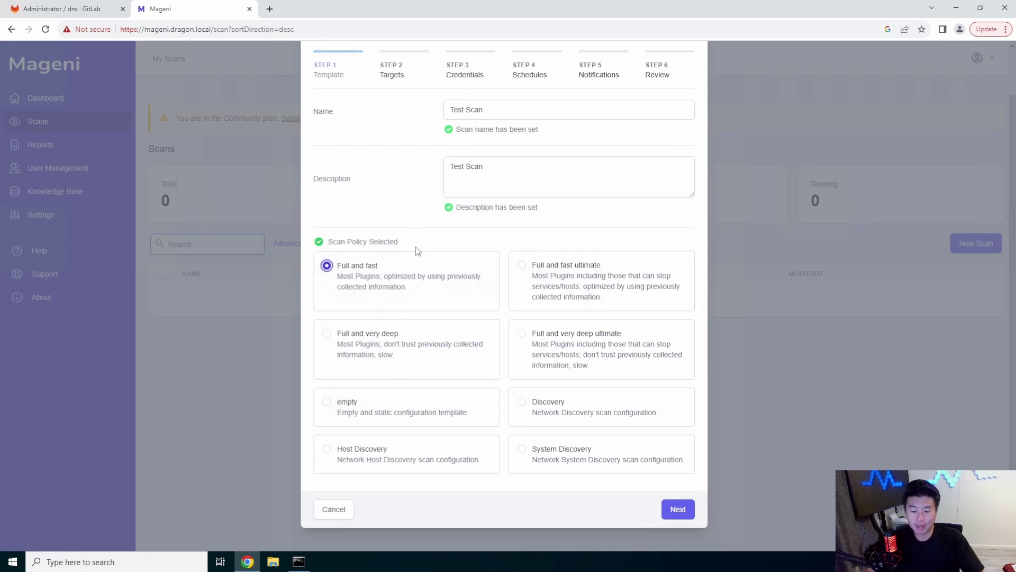
Advance the scan wizard to Targets and focus the Include Targets box.
{"action": "left_click", "coordinate": [678, 508]}
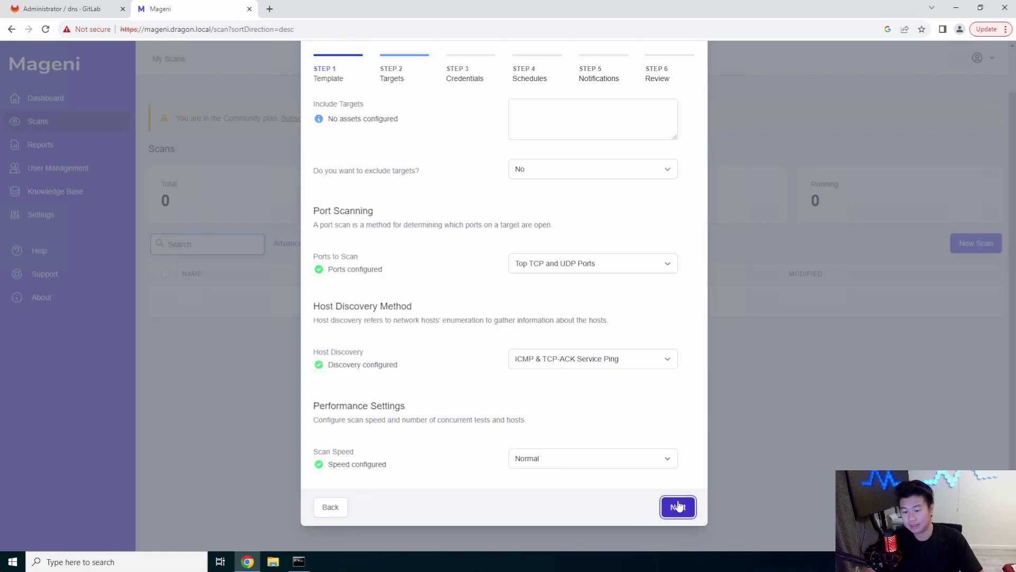
{"action": "scroll", "coordinate": [503, 304], "scroll_direction": "up", "scroll_amount": 1}
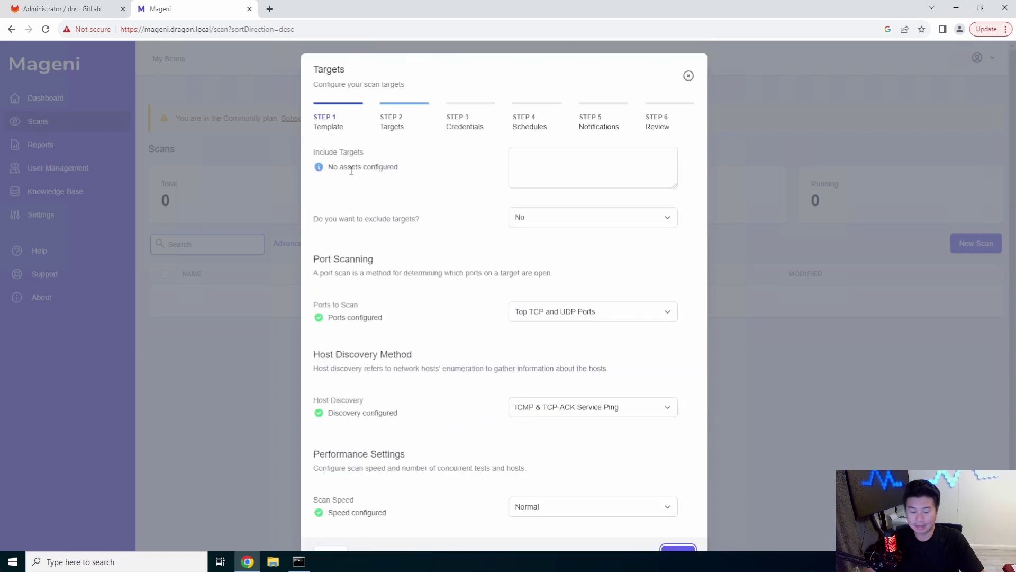
{"action": "left_click", "coordinate": [554, 164]}
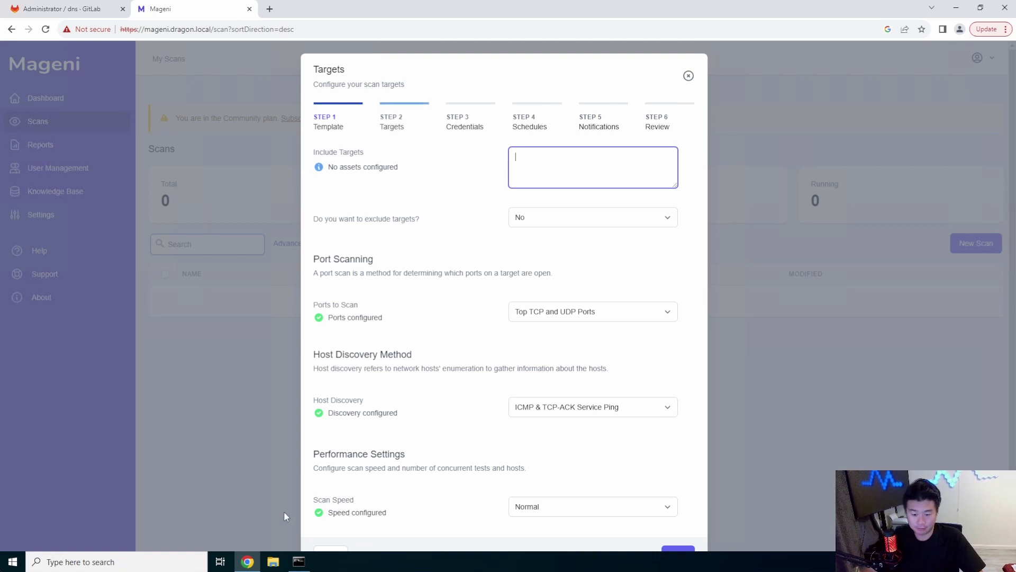
Open dragon.local.zone in GitLab's dns project to look up the host addresses.
{"action": "mouse_move", "coordinate": [306, 561]}
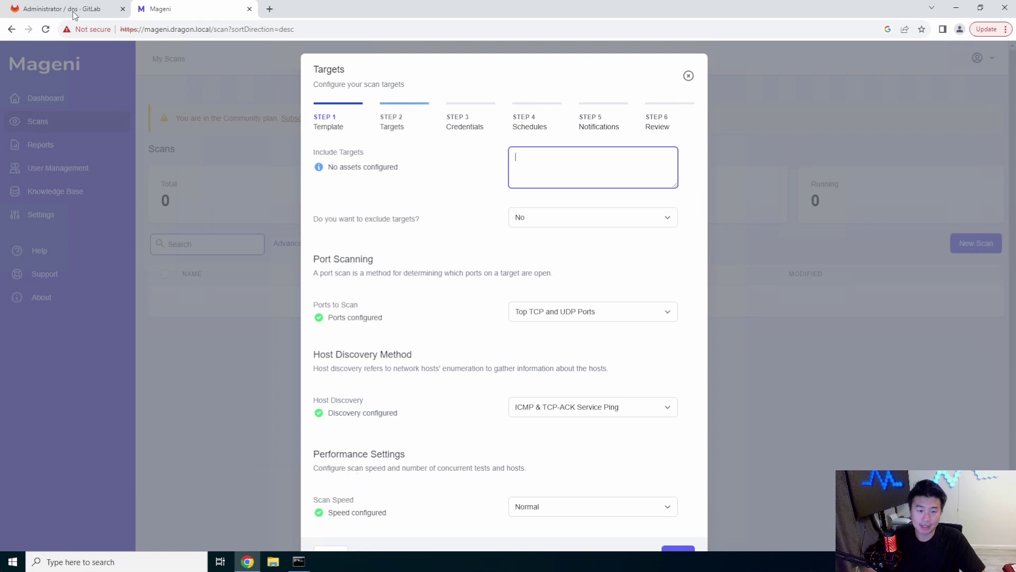
{"action": "key", "text": "ctrl+1"}
{"action": "left_click", "coordinate": [304, 336]}
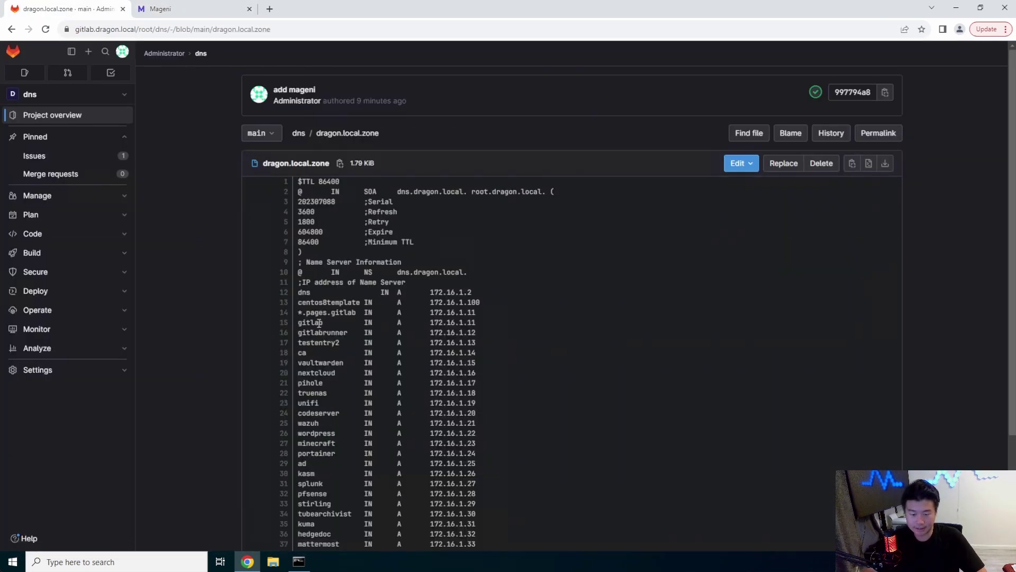
Copy the gitlab address 172.16.1.11 from dragon.local.zone and return to the Mageni tab.
{"action": "double_click", "coordinate": [312, 323]}
{"action": "triple_click", "coordinate": [324, 321]}
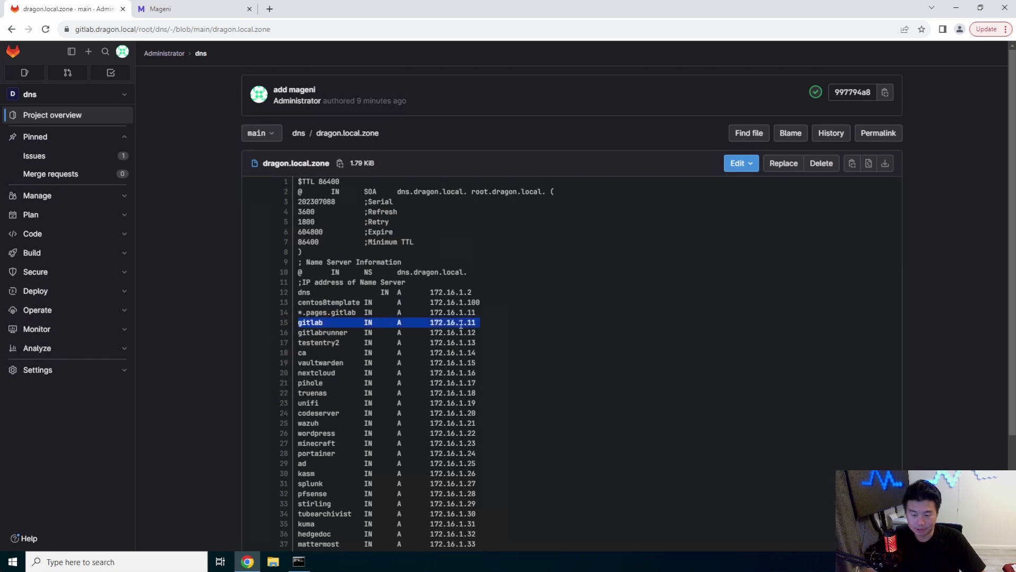
{"action": "left_click_drag", "start_coordinate": [476, 322], "coordinate": [434, 323]}
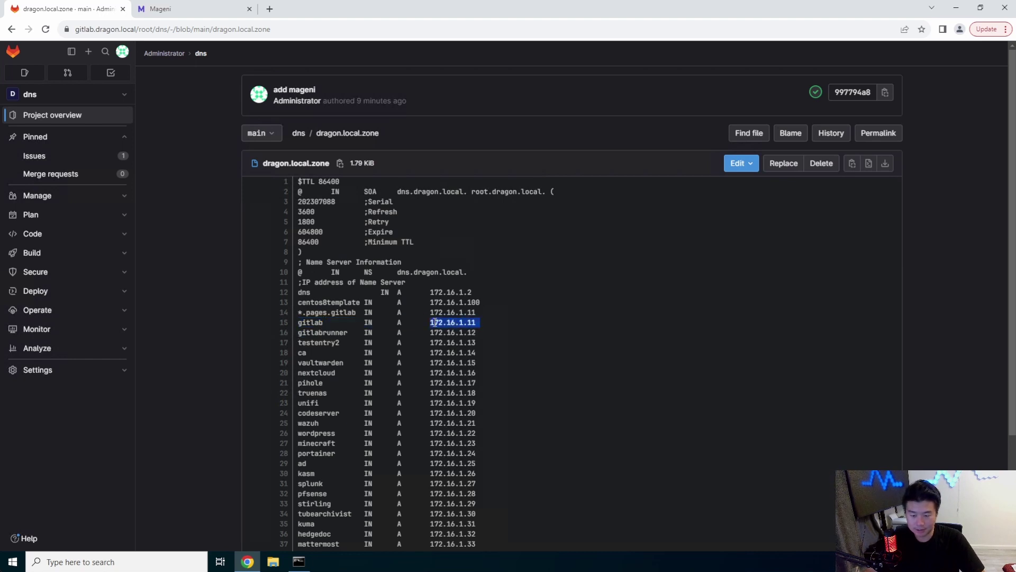
{"action": "key", "text": "ctrl+c"}
{"action": "left_click", "coordinate": [194, 10]}
Paste 172.16.1.11 as the only included target, removing the trailing blank line.
{"action": "key", "text": "ctrl+v"}
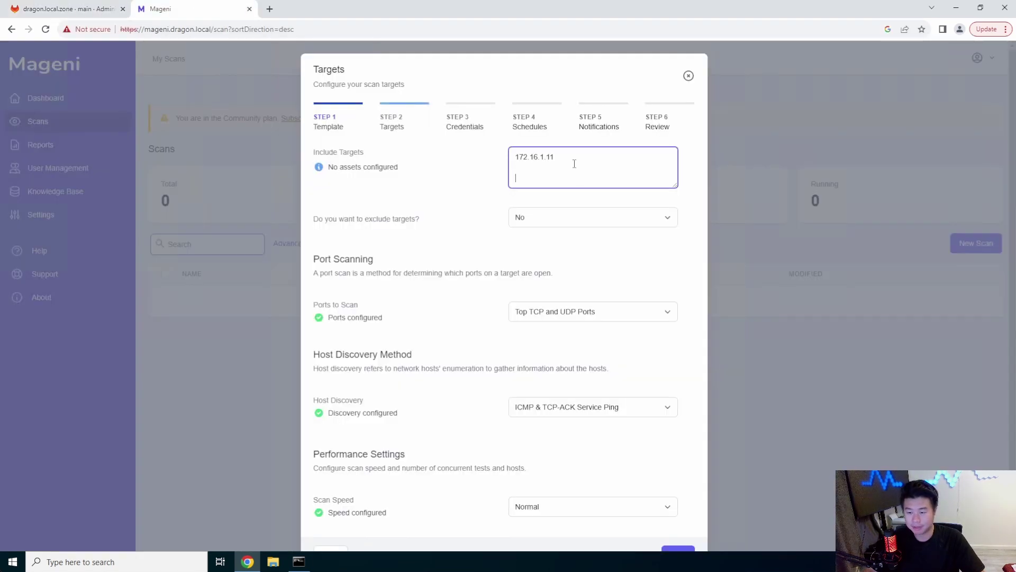
{"action": "key", "text": "BackSpace"}
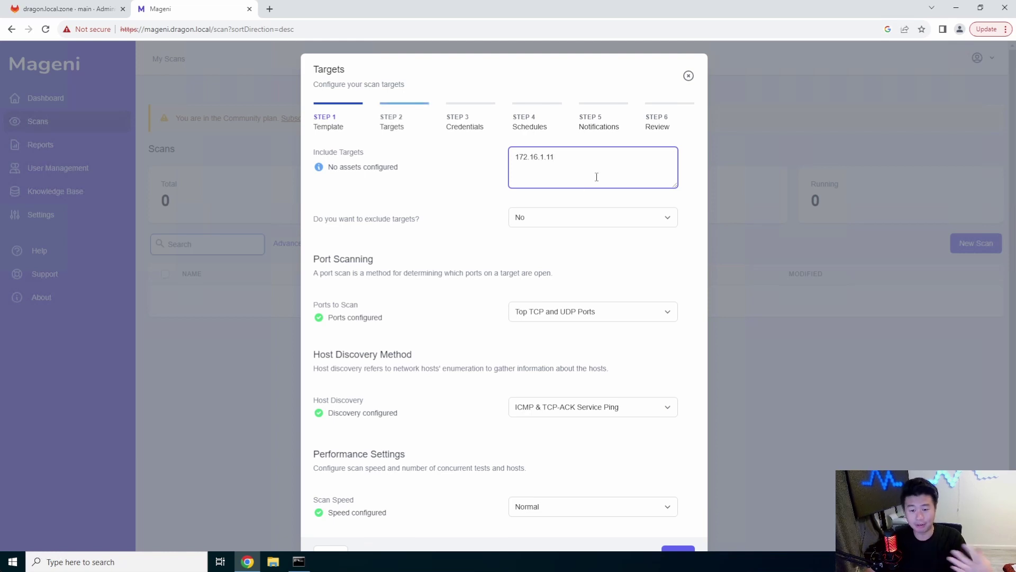
{"action": "key", "text": "ctrl+a"}
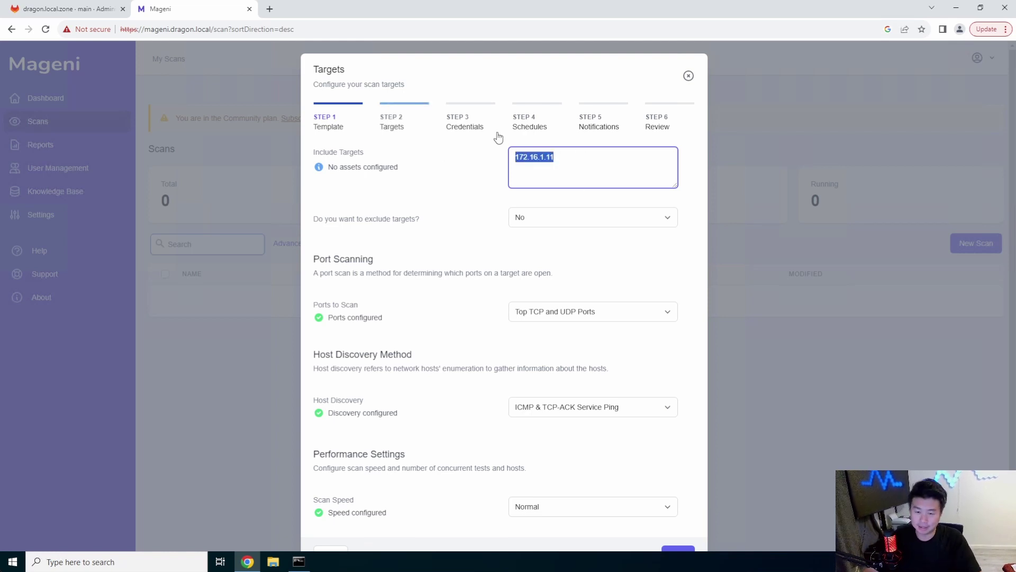
{"action": "left_click", "coordinate": [597, 157]}
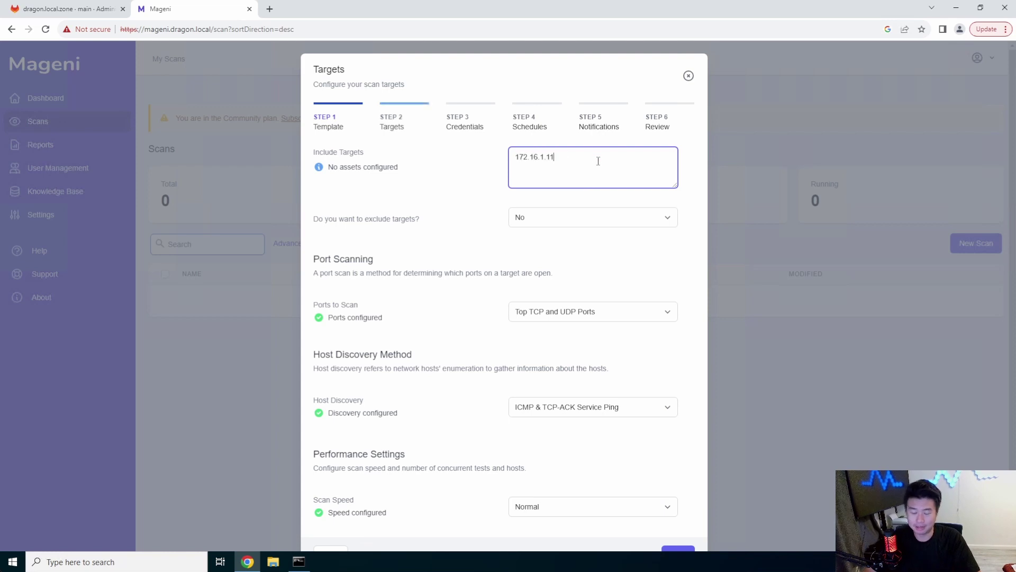
{"action": "key", "text": "ctrl+a"}
{"action": "left_click", "coordinate": [617, 159]}
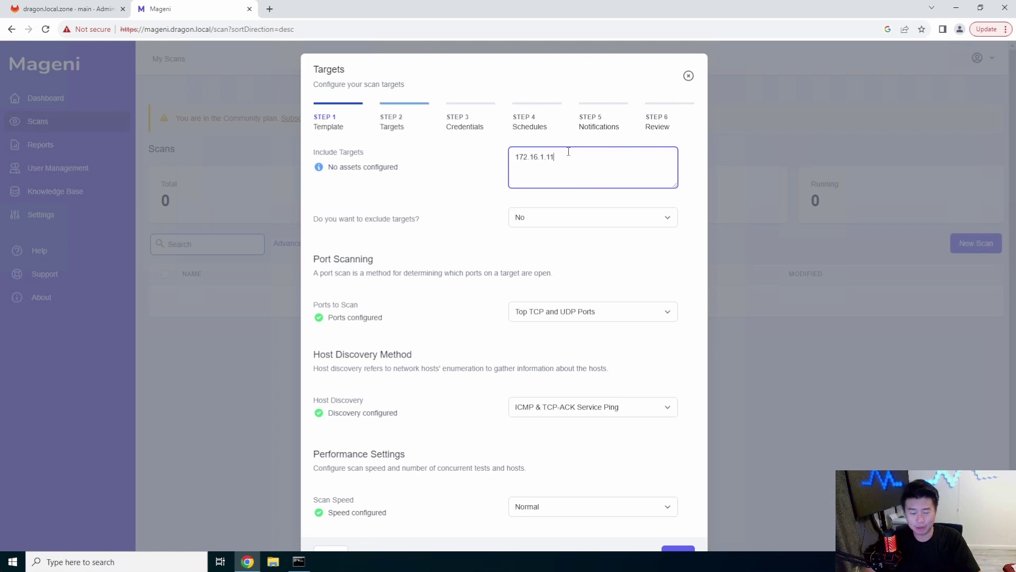
{"action": "key", "text": "ctrl+a"}
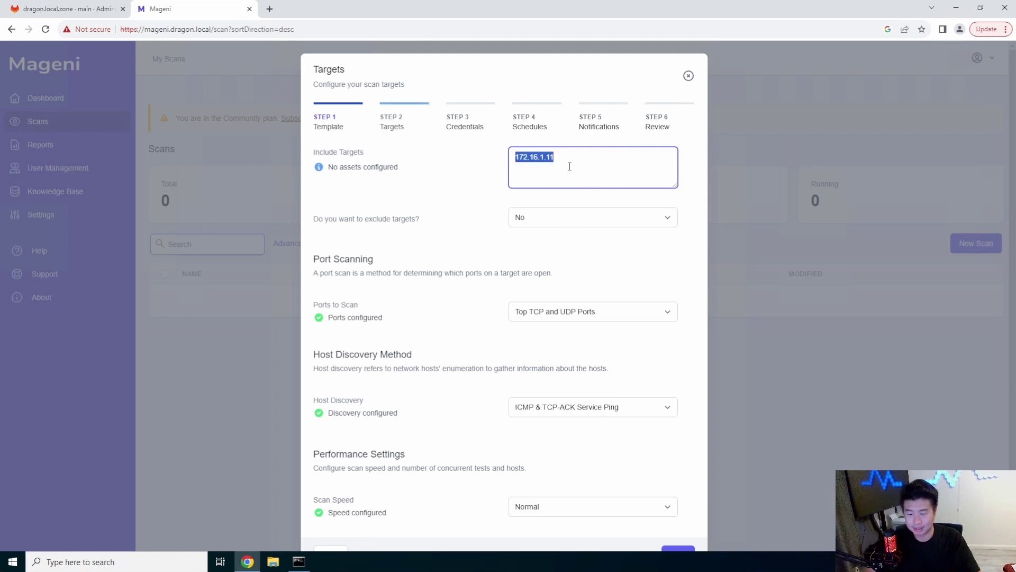
{"action": "left_click", "coordinate": [570, 163]}
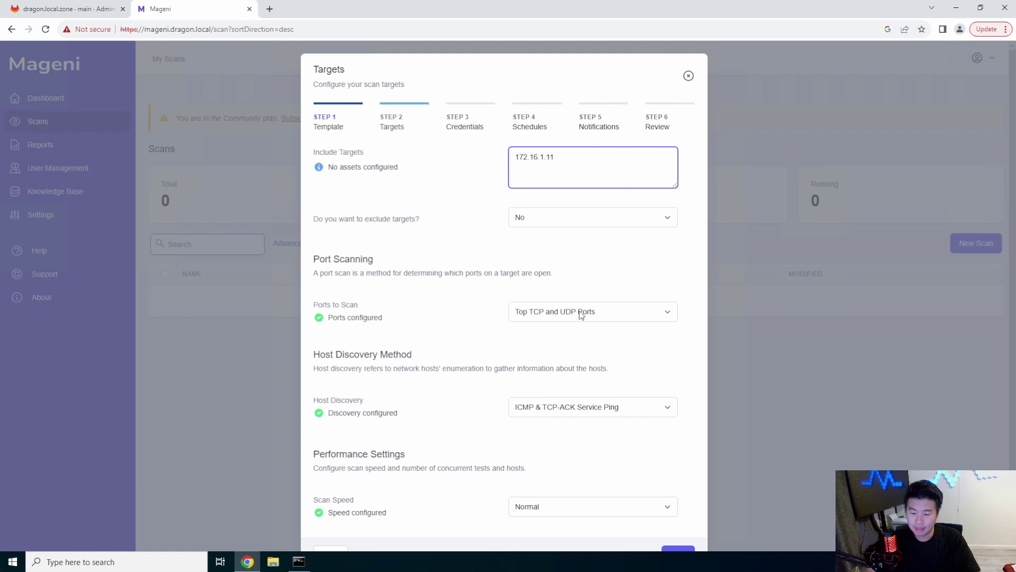
Advance the scan wizard from Targets to the Credentials step.
{"action": "scroll", "coordinate": [607, 240], "scroll_direction": "down", "scroll_amount": 2}
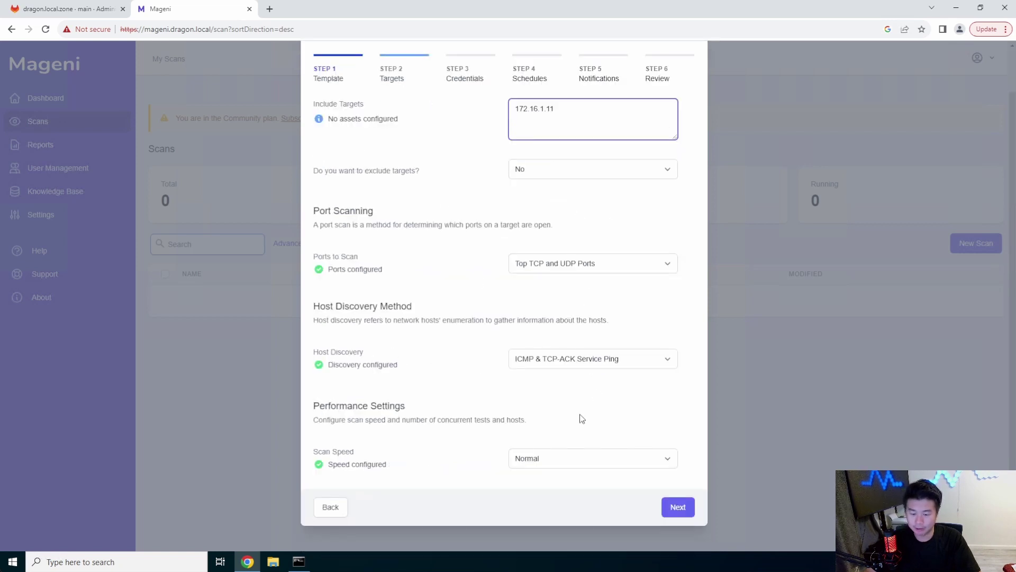
{"action": "scroll", "coordinate": [610, 297], "scroll_direction": "up", "scroll_amount": 2}
{"action": "scroll", "coordinate": [611, 297], "scroll_direction": "down", "scroll_amount": 2}
{"action": "scroll", "coordinate": [676, 548], "scroll_direction": "up", "scroll_amount": 2}
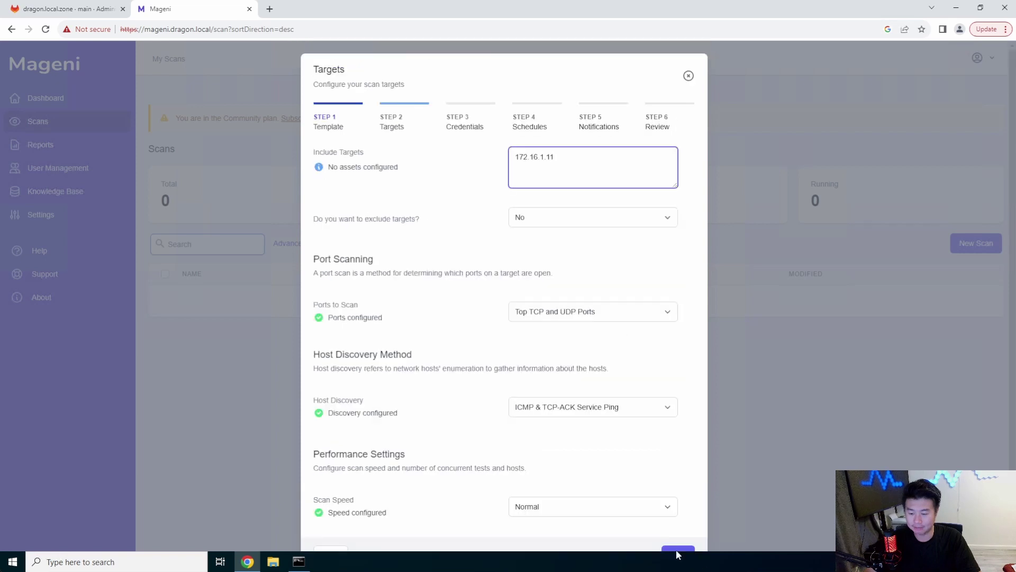
{"action": "scroll", "coordinate": [676, 508], "scroll_direction": "down", "scroll_amount": 2}
{"action": "left_click", "coordinate": [677, 506]}
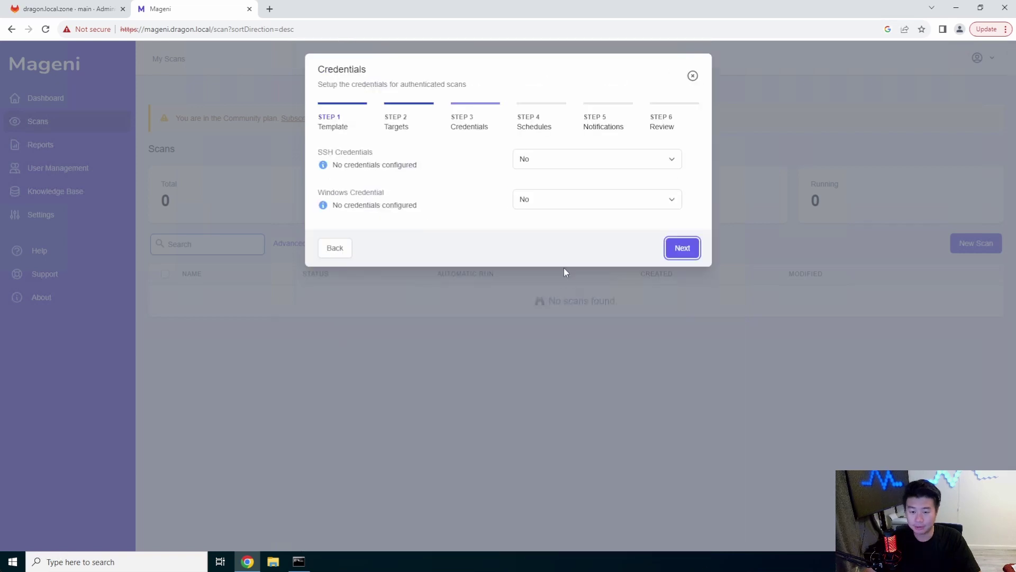
Leave both SSH and Windows credentials set to No, keeping the scan unauthenticated.
{"action": "left_click", "coordinate": [588, 158]}
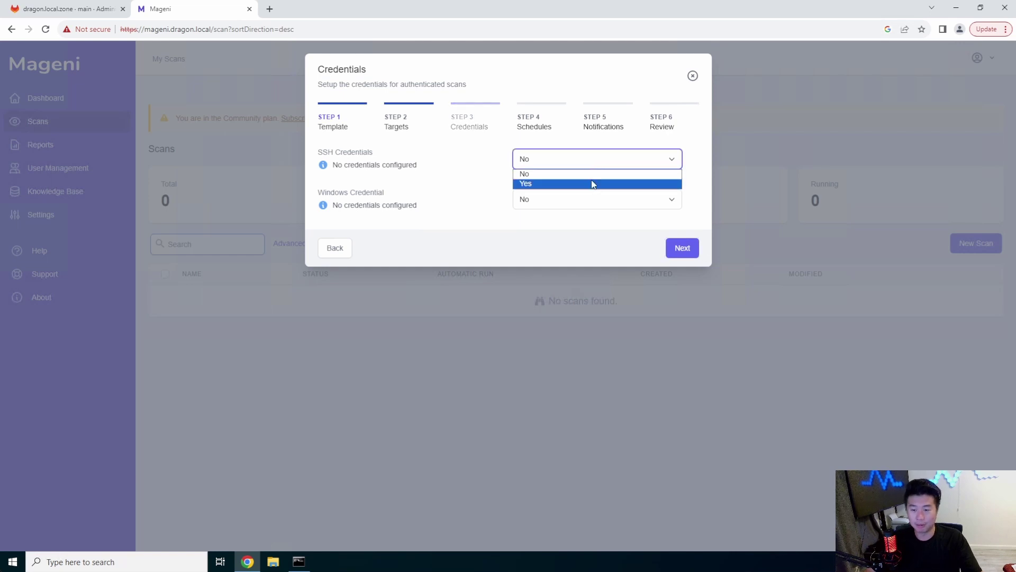
{"action": "left_click", "coordinate": [591, 181]}
{"action": "left_click", "coordinate": [584, 201]}
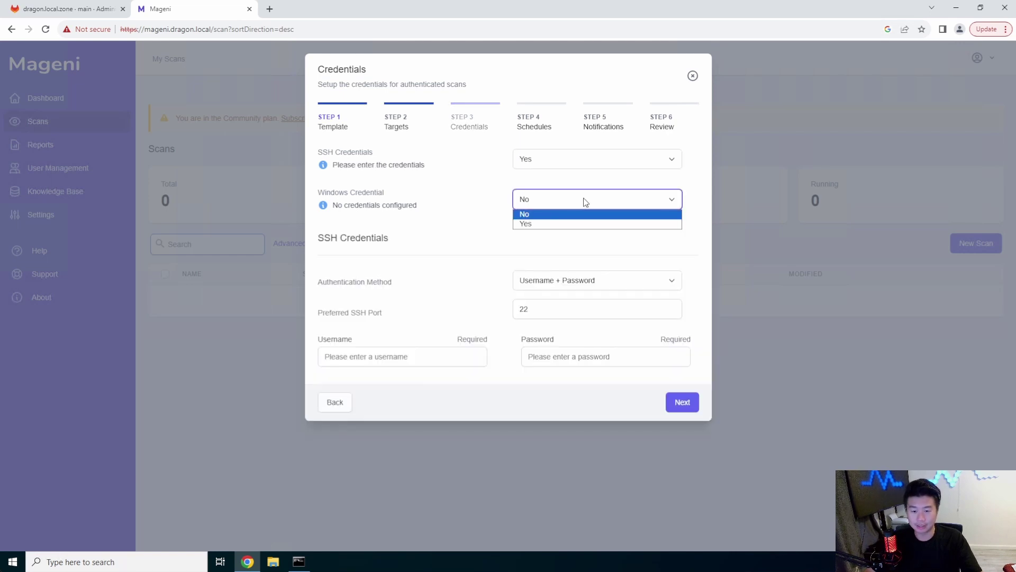
{"action": "left_click", "coordinate": [422, 242]}
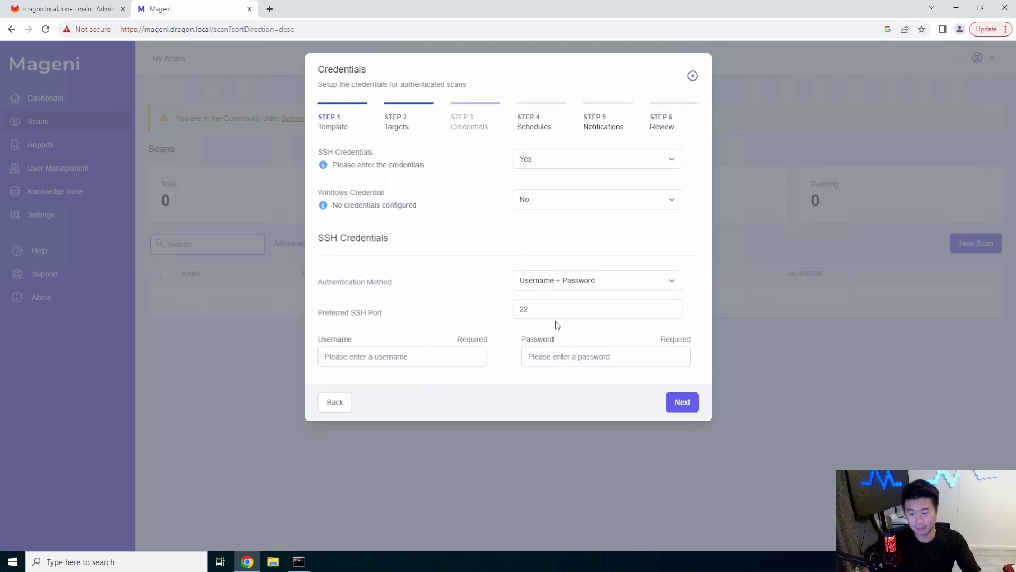
{"action": "left_click", "coordinate": [593, 162]}
{"action": "left_click", "coordinate": [582, 174]}
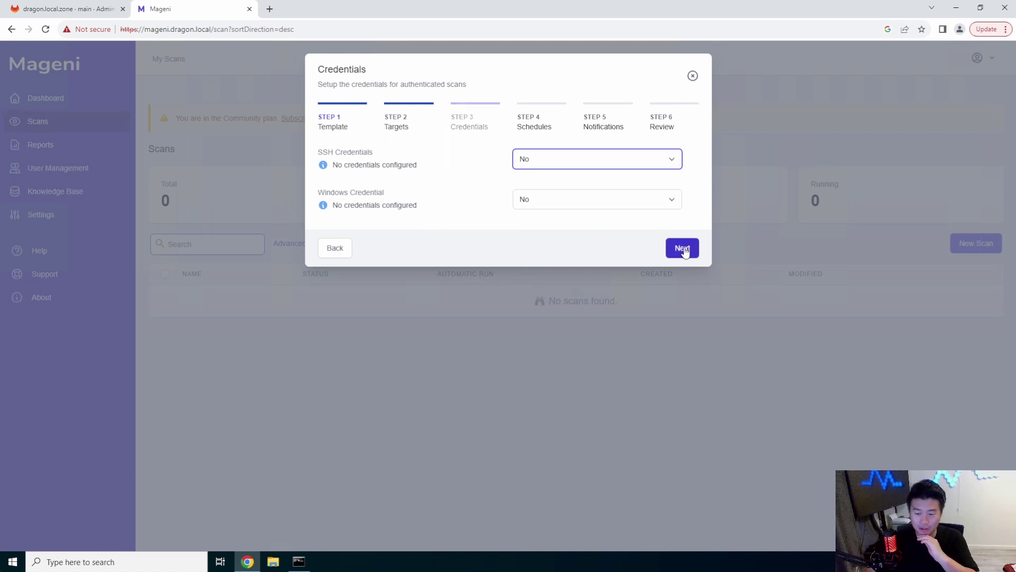
Pass Schedules and Notifications without changes to reach the Review summary.
{"action": "left_click", "coordinate": [669, 253]}
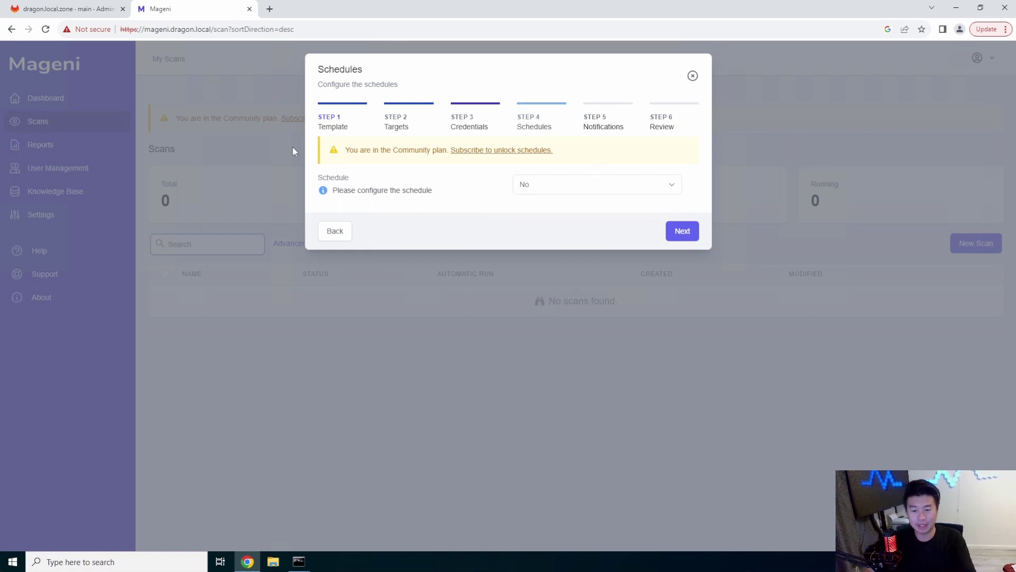
{"action": "left_click", "coordinate": [682, 231]}
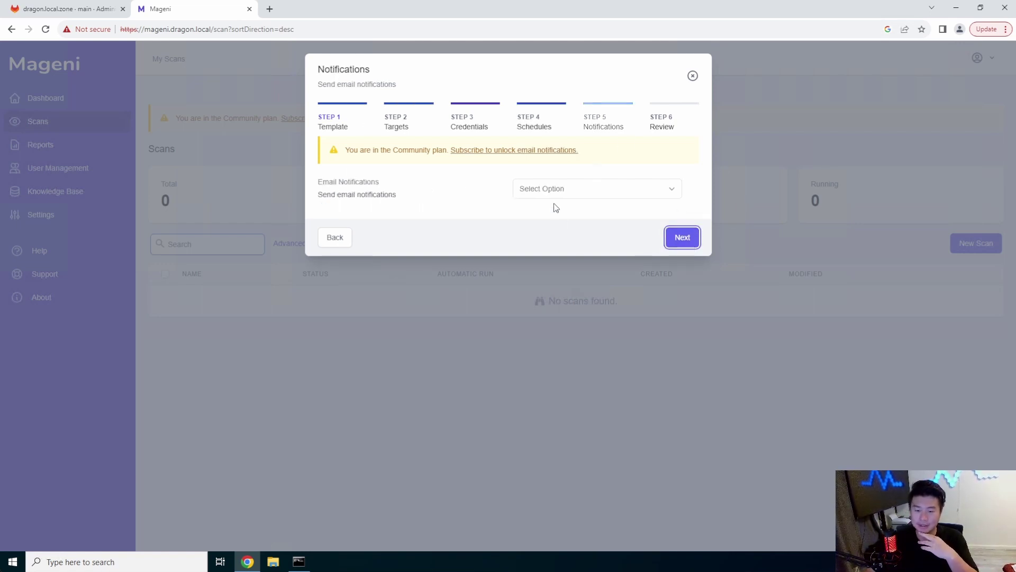
{"action": "left_click", "coordinate": [682, 242]}
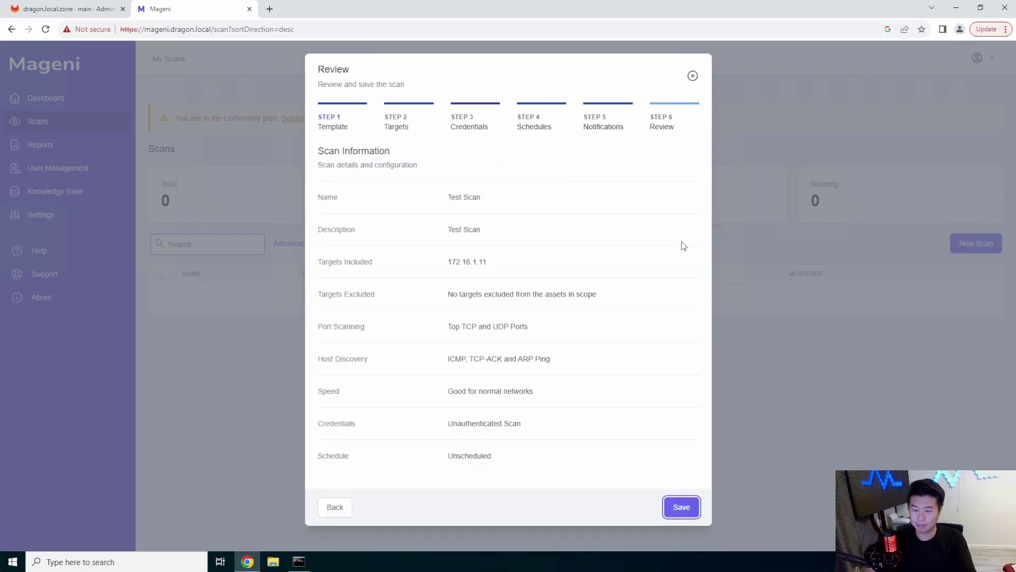
Save Test Scan and start it from the Scans list.
{"action": "left_click", "coordinate": [673, 507]}
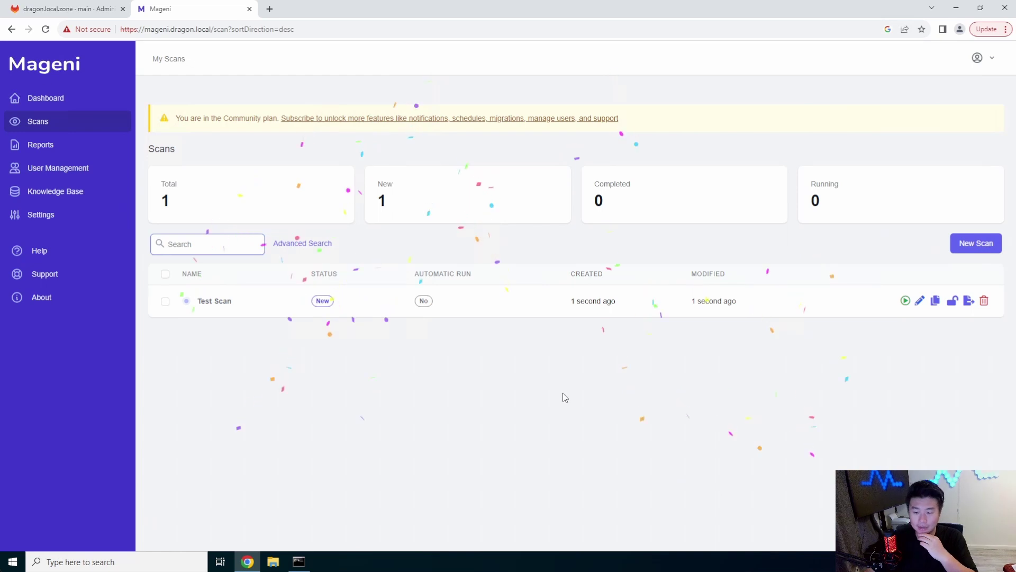
{"action": "left_click", "coordinate": [222, 303]}
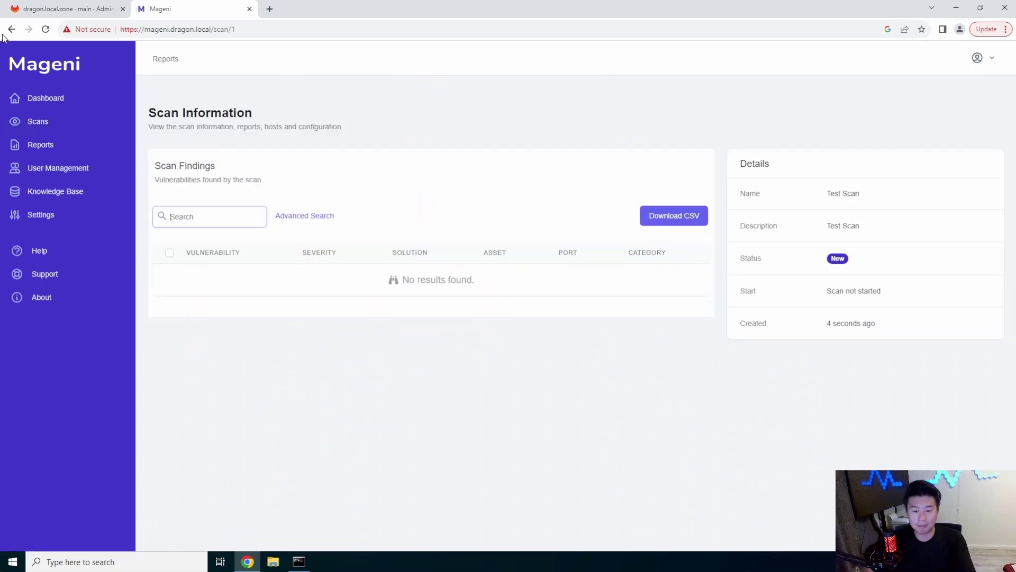
{"action": "left_click", "coordinate": [12, 29]}
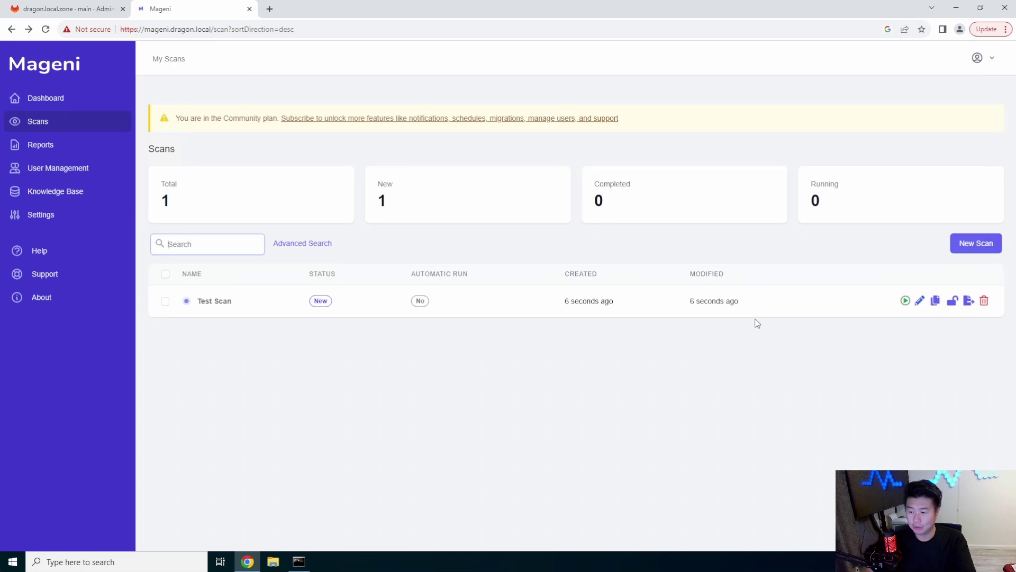
{"action": "left_click", "coordinate": [906, 301]}
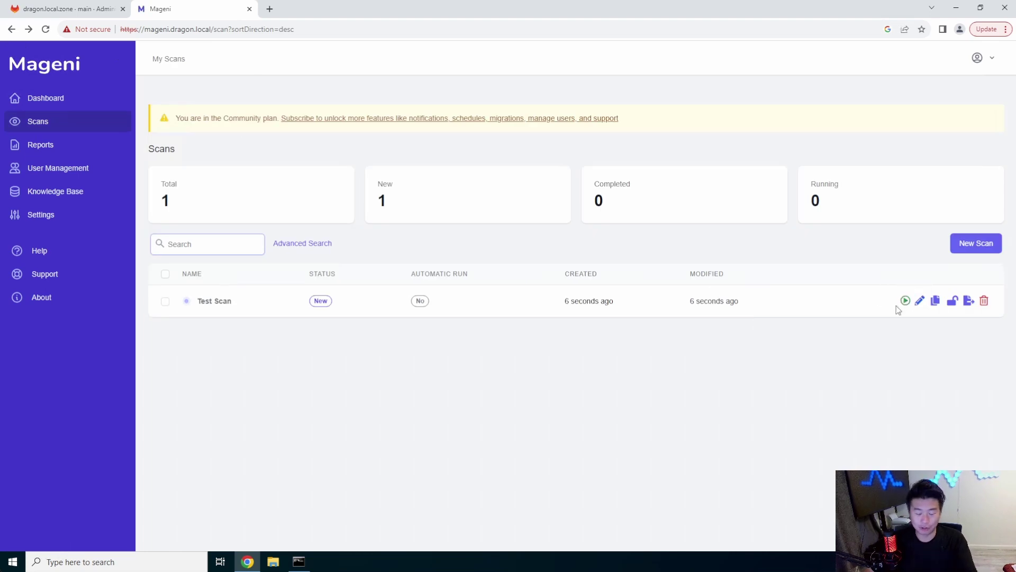
{"action": "left_click", "coordinate": [906, 301]}
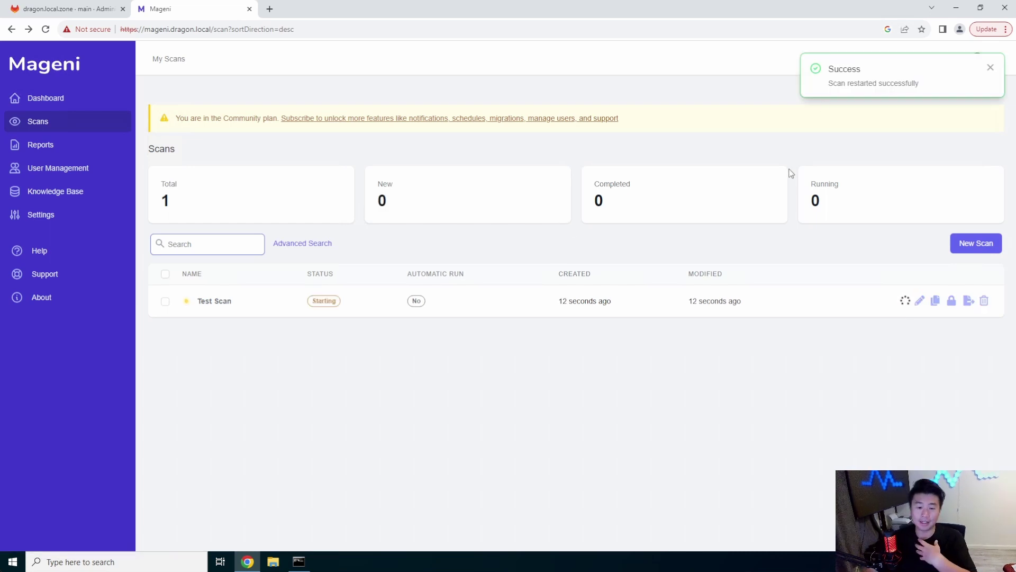
Check the Vulnerabilities report, then return to Scans until Test Scan shows Running.
{"action": "left_click", "coordinate": [214, 301]}
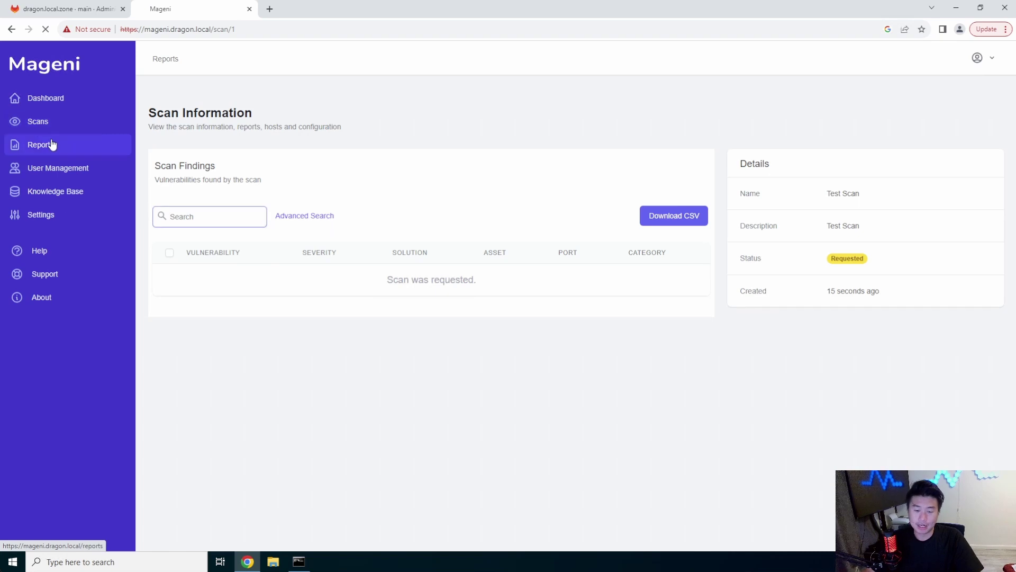
{"action": "left_click", "coordinate": [48, 145]}
{"action": "left_click", "coordinate": [231, 157]}
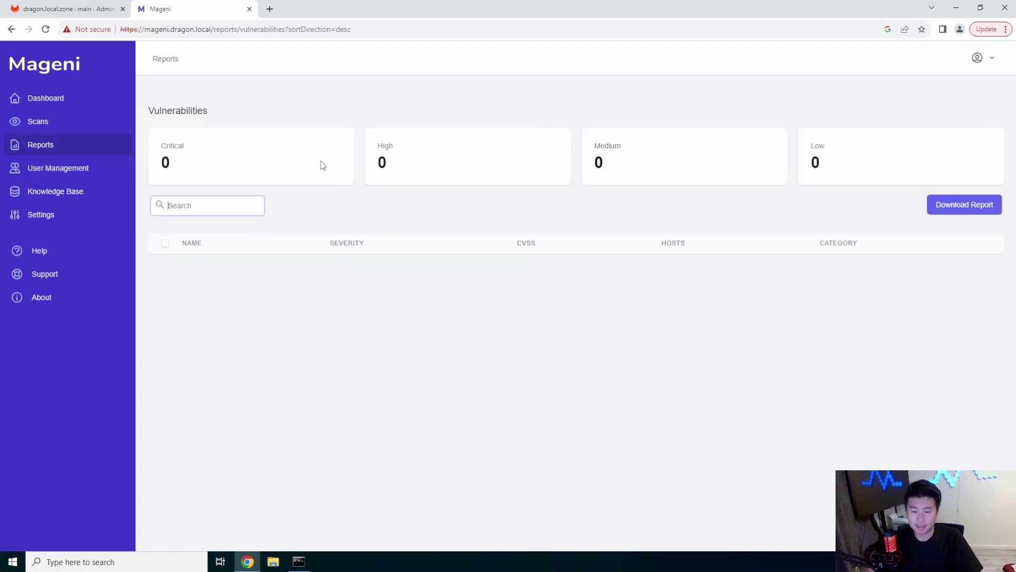
{"action": "left_click", "coordinate": [64, 146]}
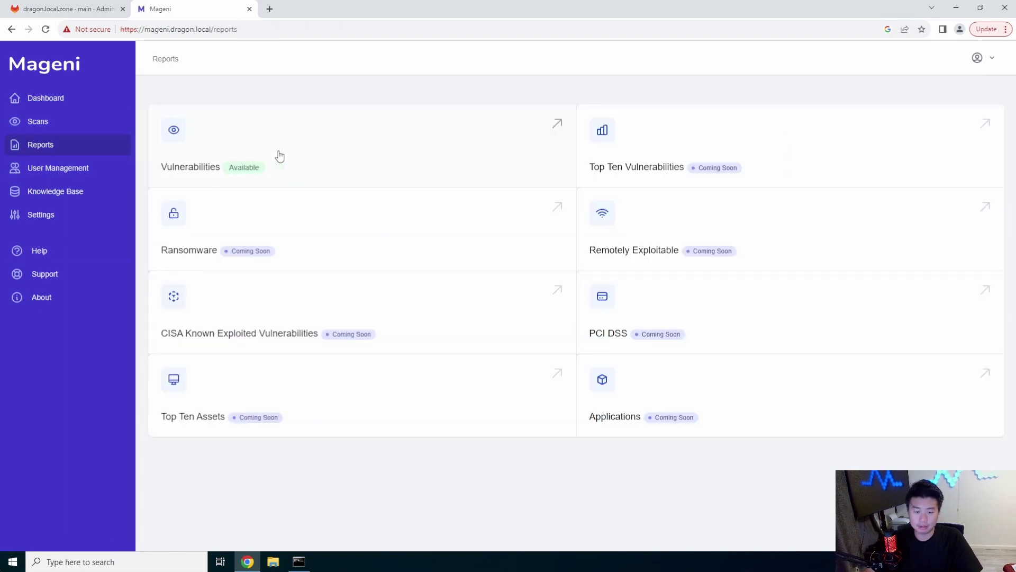
{"action": "left_click", "coordinate": [331, 151]}
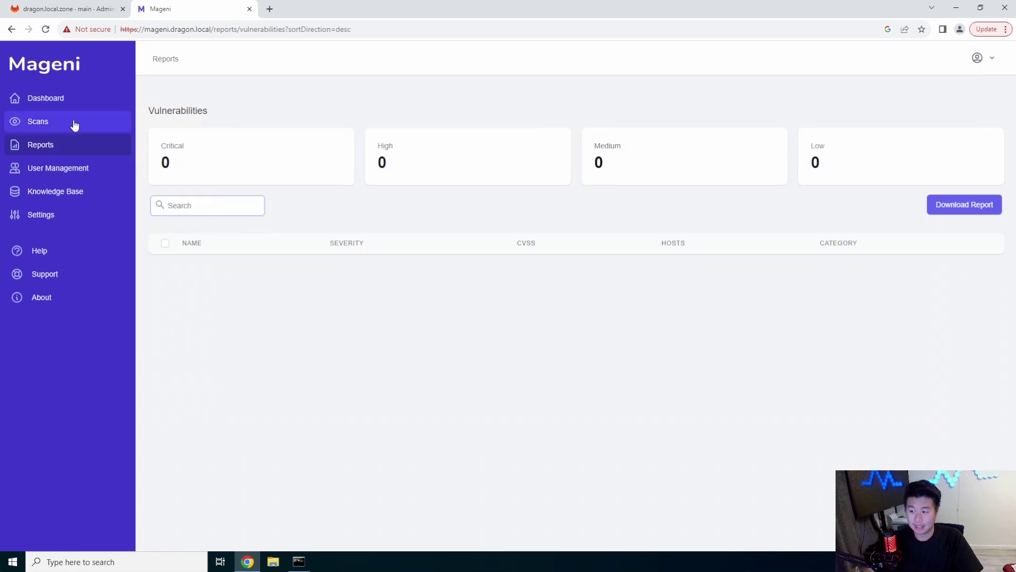
{"action": "left_click", "coordinate": [74, 125]}
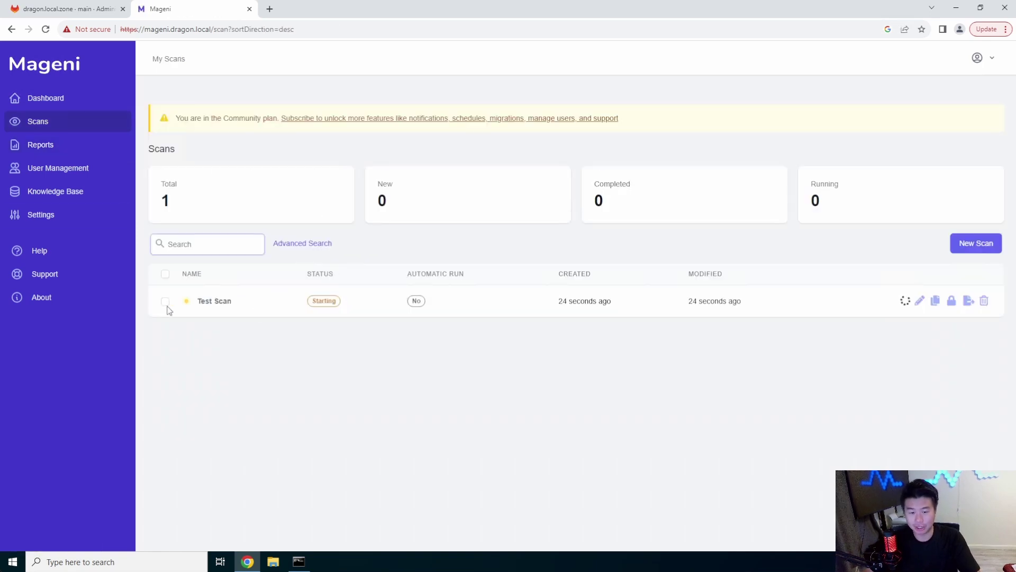
{"action": "left_click", "coordinate": [205, 303]}
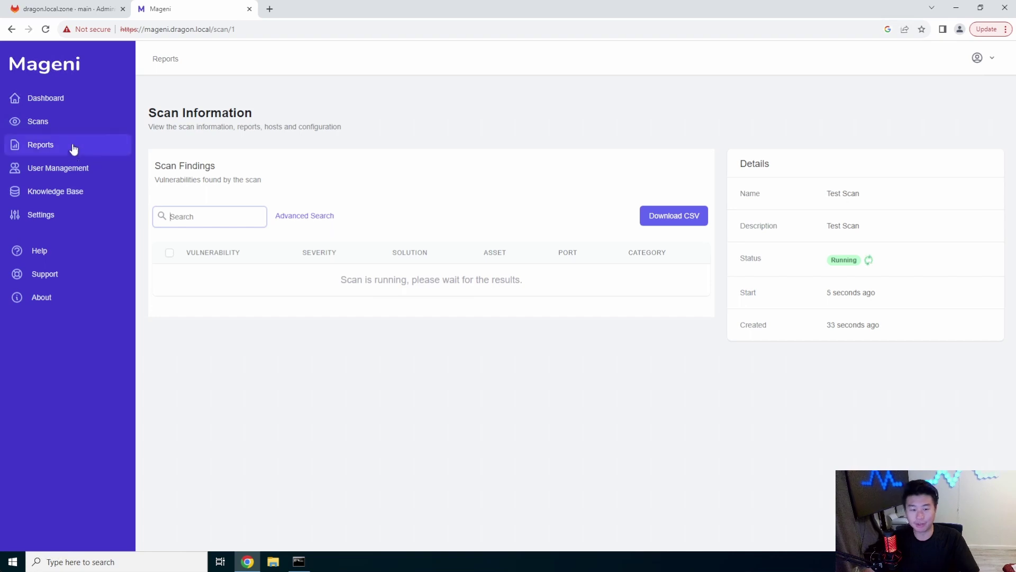
{"action": "left_click", "coordinate": [55, 125]}
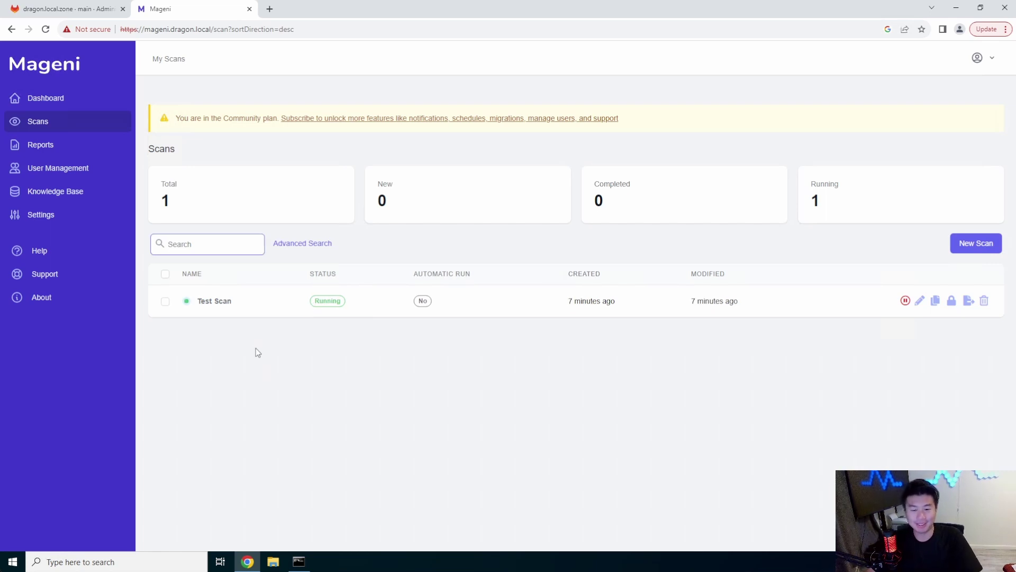
Open Test Scan's information page and browse its 172.16.1.11 findings, mostly Medium OpenSSH on 22/tcp.
{"action": "left_click", "coordinate": [217, 301]}
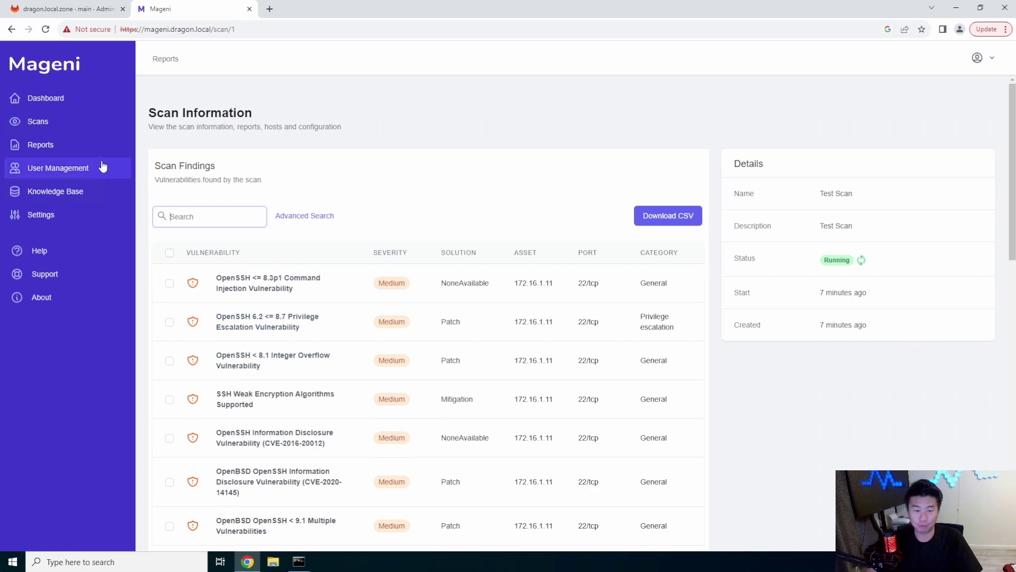
{"action": "scroll", "coordinate": [340, 155], "scroll_direction": "down", "scroll_amount": 3}
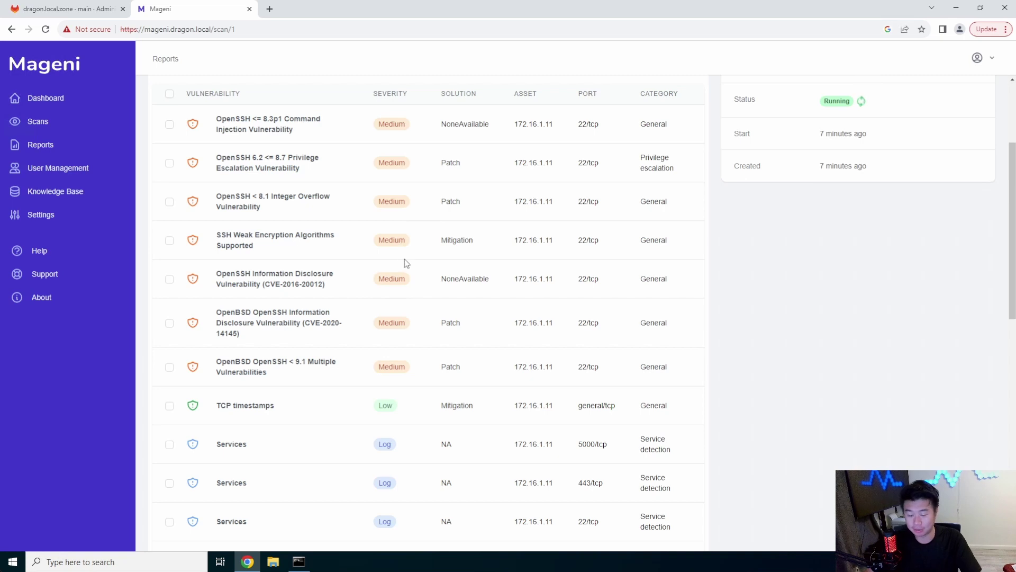
{"action": "scroll", "coordinate": [431, 364], "scroll_direction": "up", "scroll_amount": 3}
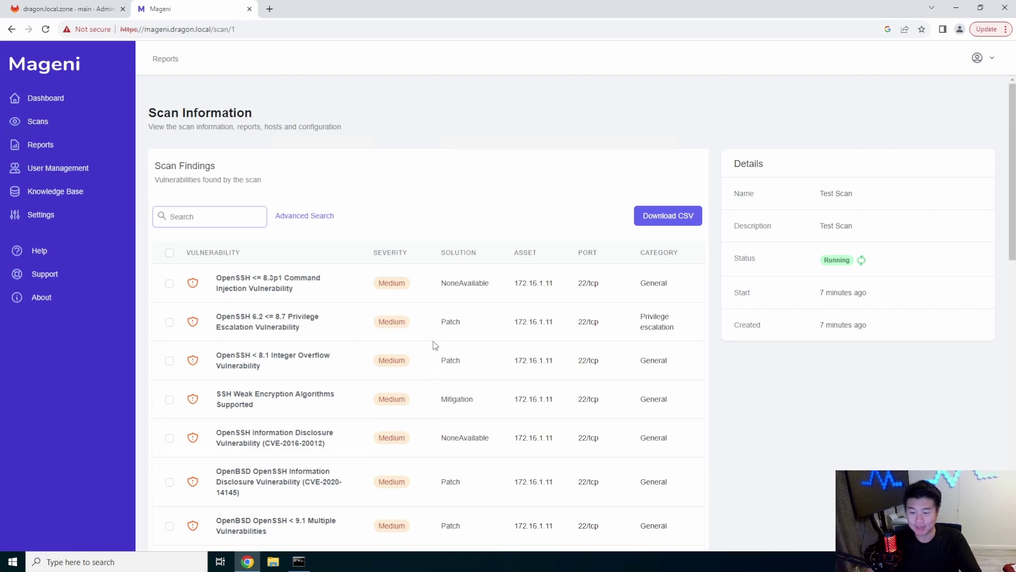
{"action": "scroll", "coordinate": [433, 344], "scroll_direction": "down", "scroll_amount": 2}
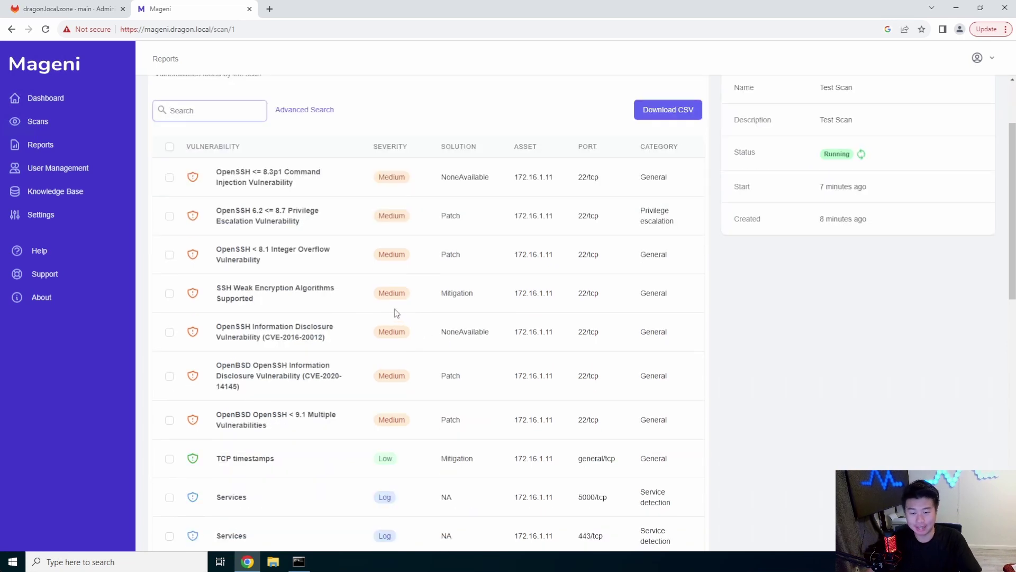
{"action": "scroll", "coordinate": [593, 352], "scroll_direction": "down", "scroll_amount": 1}
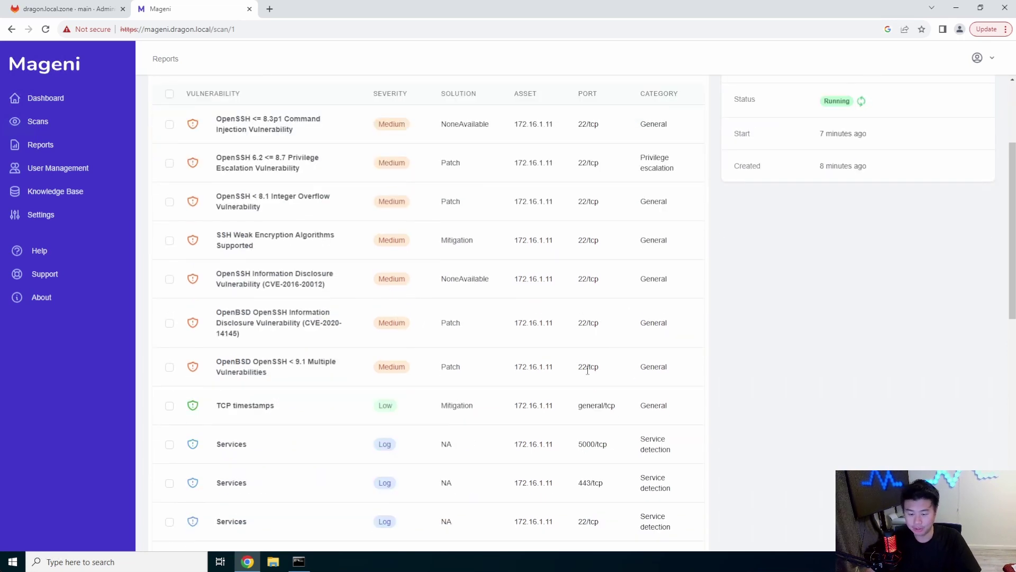
{"action": "scroll", "coordinate": [569, 348], "scroll_direction": "down", "scroll_amount": 3}
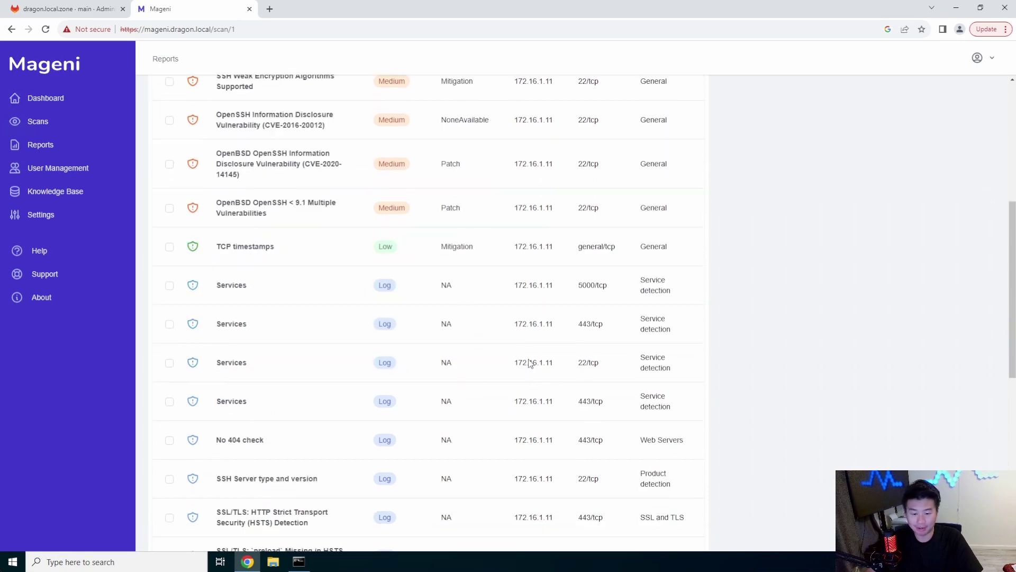
{"action": "scroll", "coordinate": [529, 360], "scroll_direction": "down", "scroll_amount": 1}
{"action": "scroll", "coordinate": [529, 363], "scroll_direction": "down", "scroll_amount": 3}
{"action": "scroll", "coordinate": [526, 357], "scroll_direction": "up", "scroll_amount": 8}
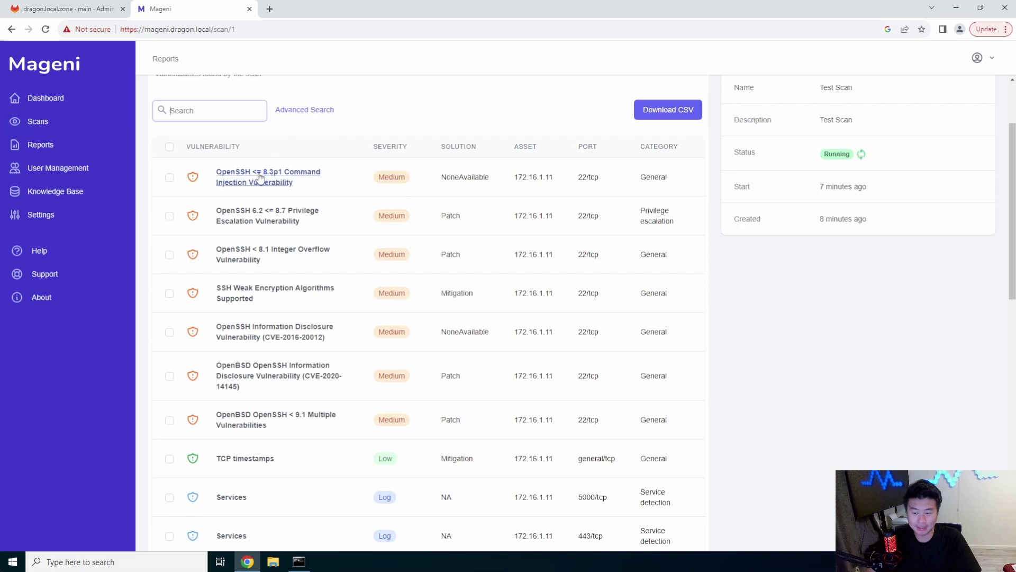
Open the OpenSSH 6.2 <= 8.7 Privilege Escalation details and scroll to its Affected section.
{"action": "left_click", "coordinate": [282, 214]}
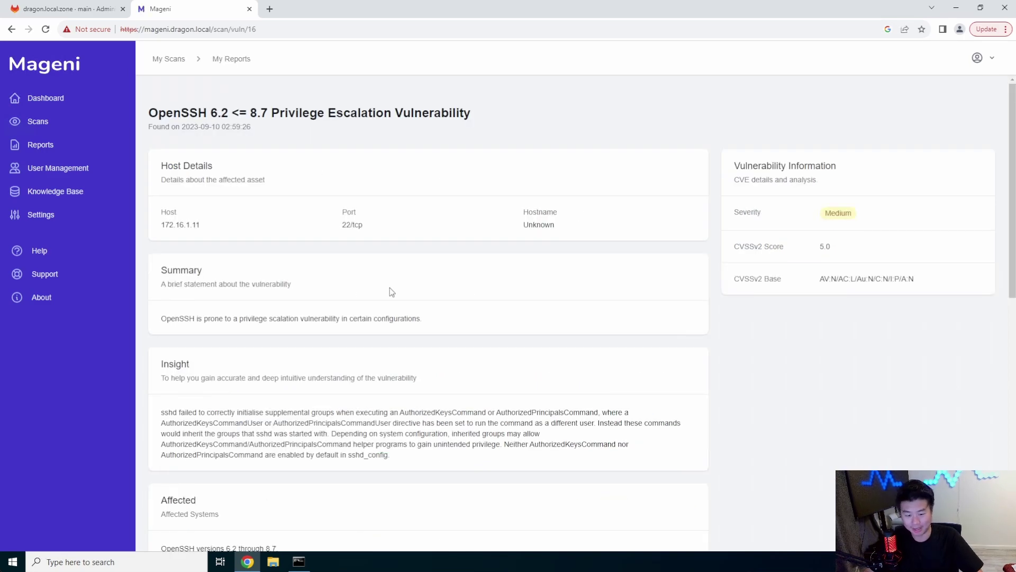
{"action": "scroll", "coordinate": [392, 288], "scroll_direction": "down", "scroll_amount": 2}
{"action": "scroll", "coordinate": [391, 292], "scroll_direction": "down", "scroll_amount": 2}
{"action": "left_click_drag", "start_coordinate": [279, 336], "coordinate": [160, 339]}
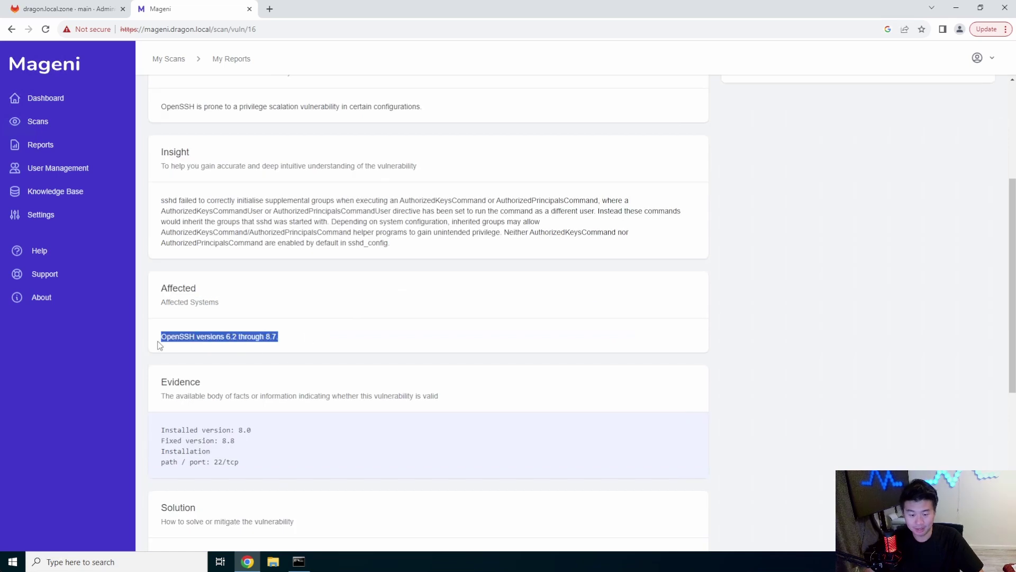
{"action": "scroll", "coordinate": [259, 408], "scroll_direction": "down", "scroll_amount": 1}
{"action": "left_click_drag", "start_coordinate": [238, 388], "coordinate": [157, 388]}
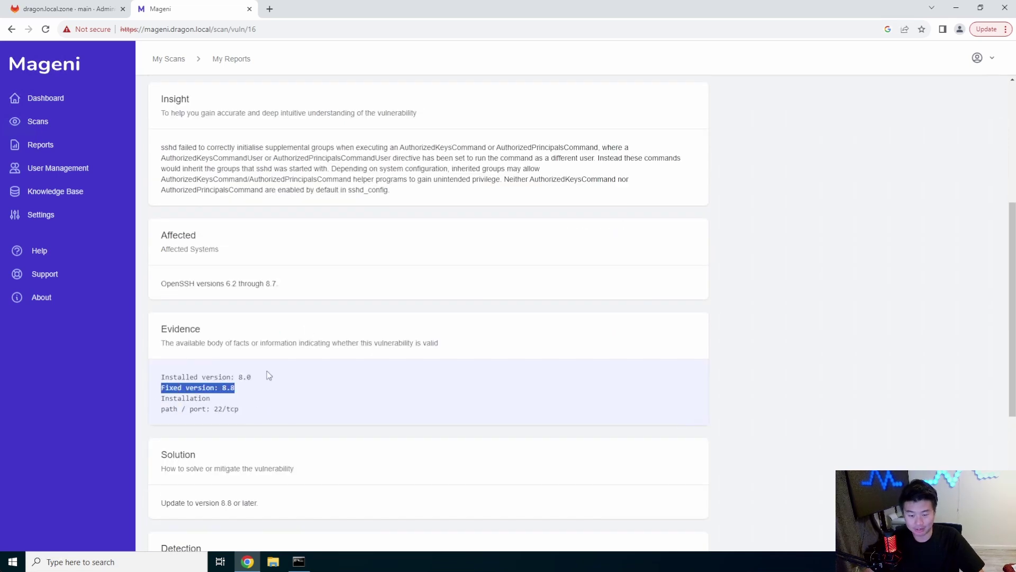
{"action": "left_click", "coordinate": [269, 377]}
Highlight the installed version and Fixed version: 8.8 lines, then scroll back to the top.
{"action": "left_click_drag", "start_coordinate": [287, 381], "coordinate": [177, 376]}
{"action": "left_click_drag", "start_coordinate": [243, 388], "coordinate": [155, 392]}
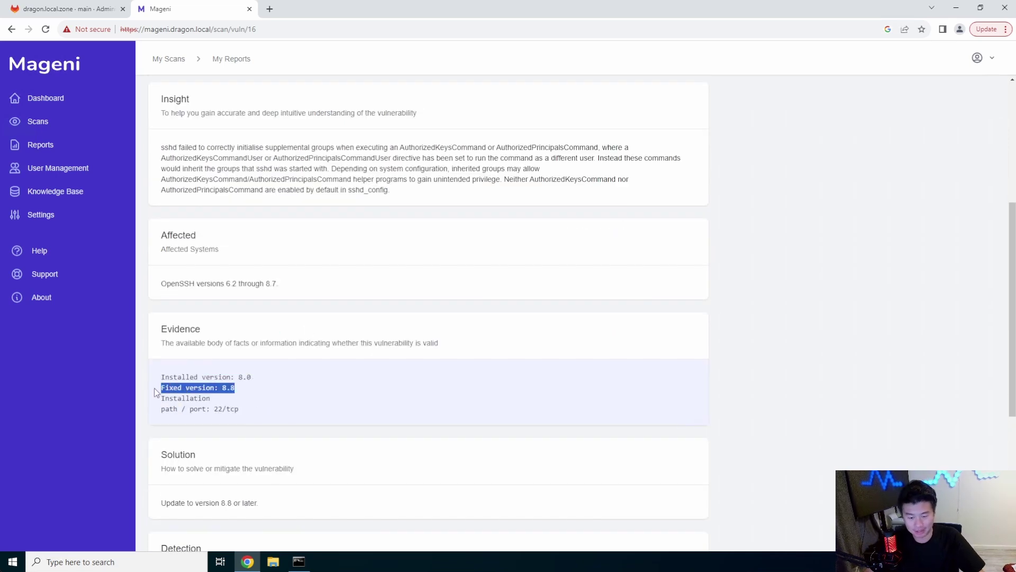
{"action": "scroll", "coordinate": [402, 395], "scroll_direction": "down", "scroll_amount": 2}
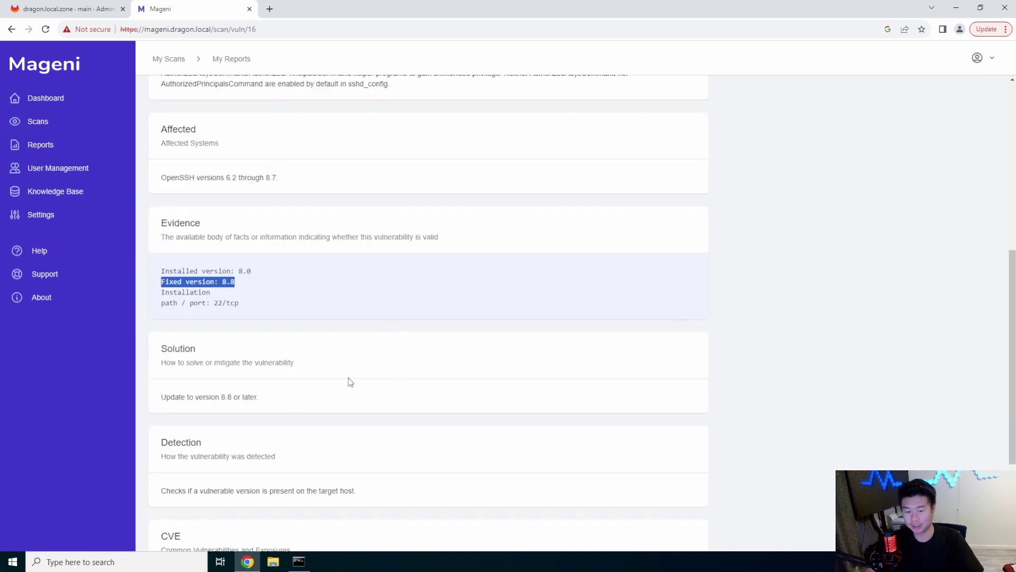
{"action": "left_click", "coordinate": [288, 305]}
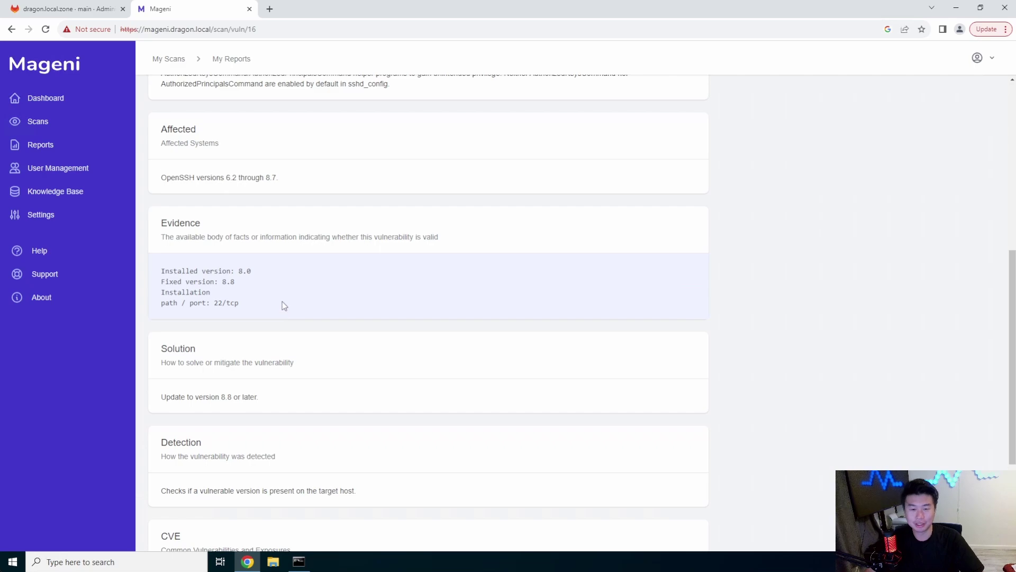
{"action": "scroll", "coordinate": [326, 329], "scroll_direction": "up", "scroll_amount": 4}
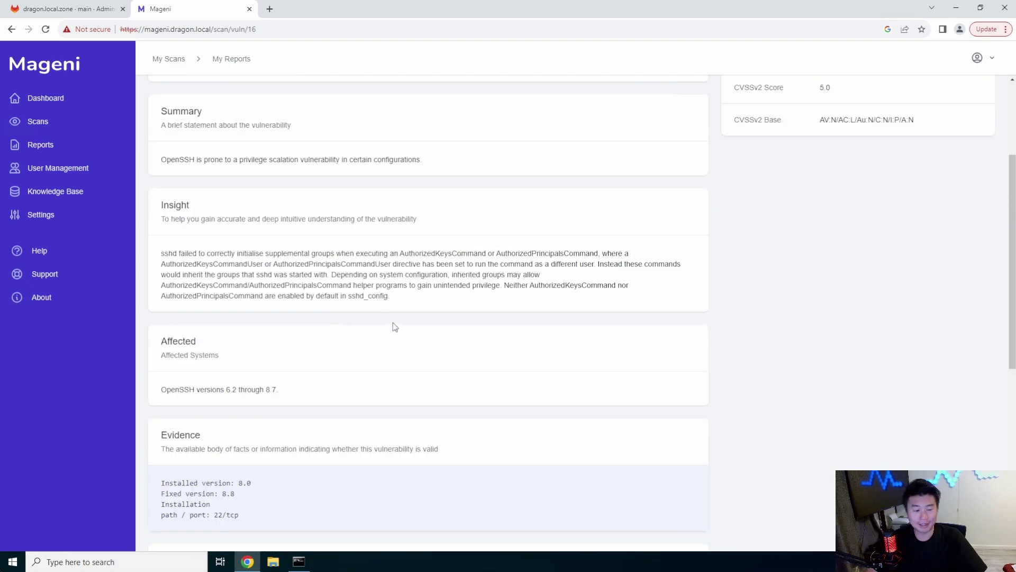
{"action": "scroll", "coordinate": [393, 313], "scroll_direction": "up", "scroll_amount": 3}
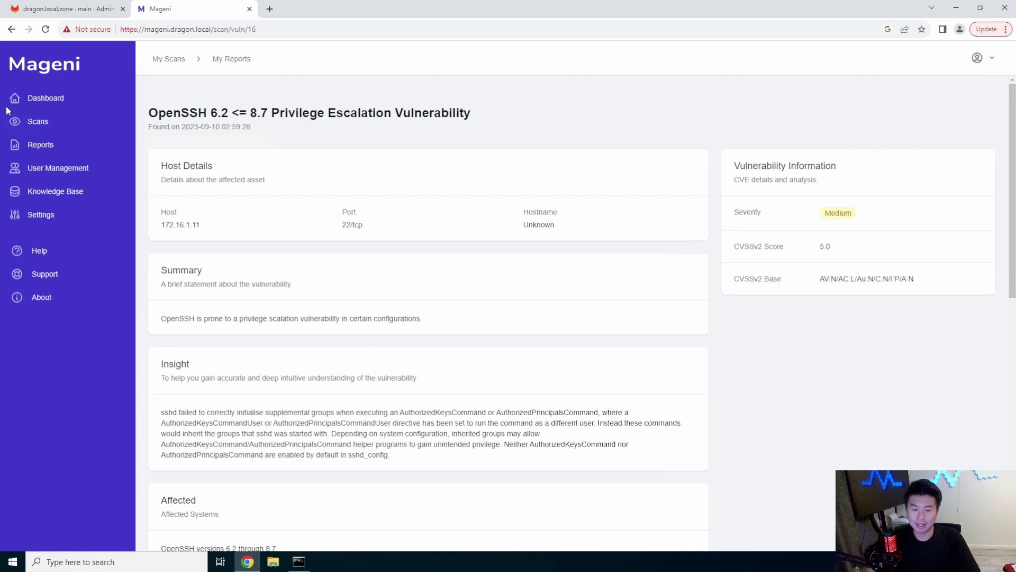
Show the Dashboard with 8 vulnerabilities, 0 assets and 1 scan, reviewing its charts.
{"action": "left_click", "coordinate": [58, 101]}
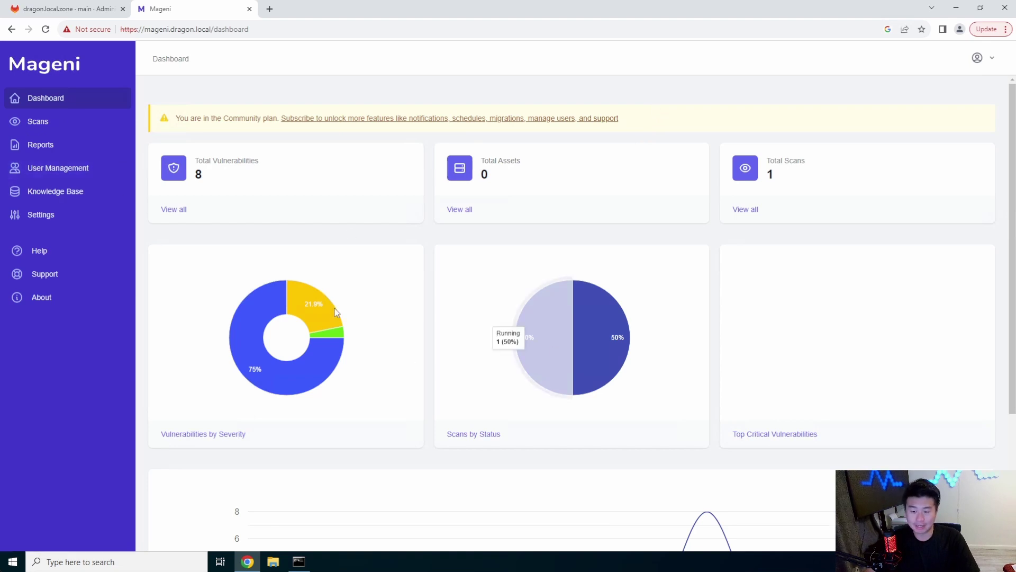
{"action": "scroll", "coordinate": [526, 262], "scroll_direction": "down", "scroll_amount": 3}
{"action": "scroll", "coordinate": [526, 263], "scroll_direction": "up", "scroll_amount": 3}
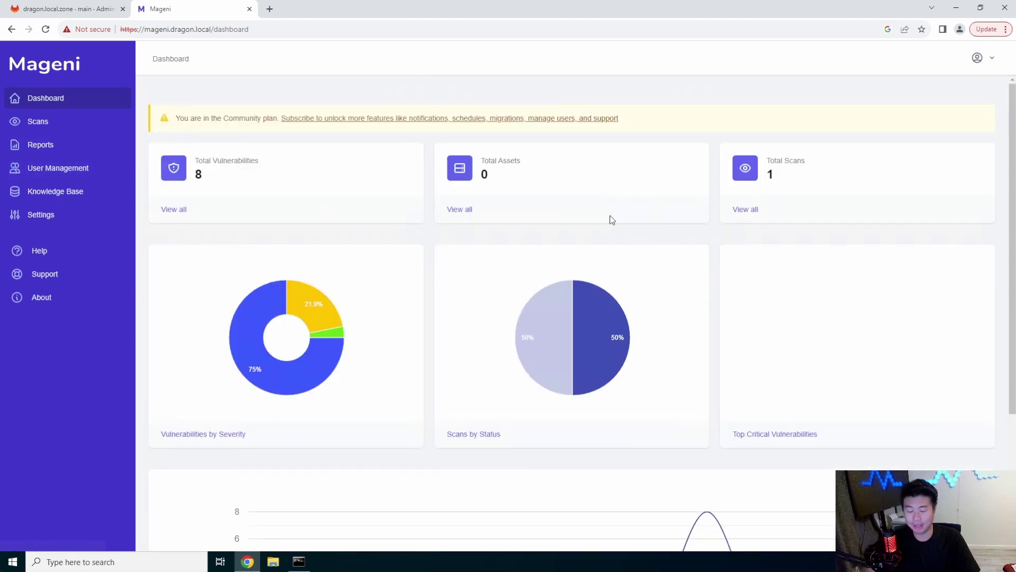